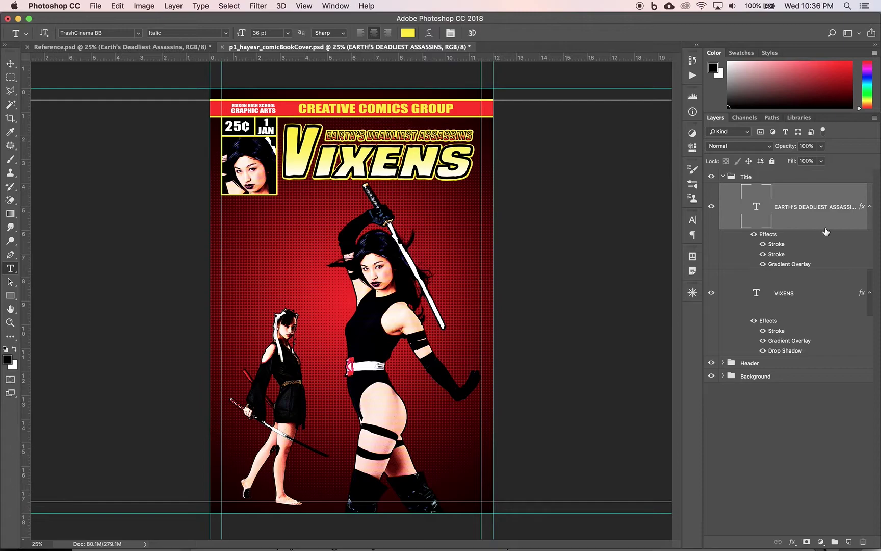
Move the black 10 px stroke above the other stroke on the EARTH'S DEADLIEST ASSASSINS text layer and set its position to Outside
{"action": "double_click", "coordinate": [771, 236]}
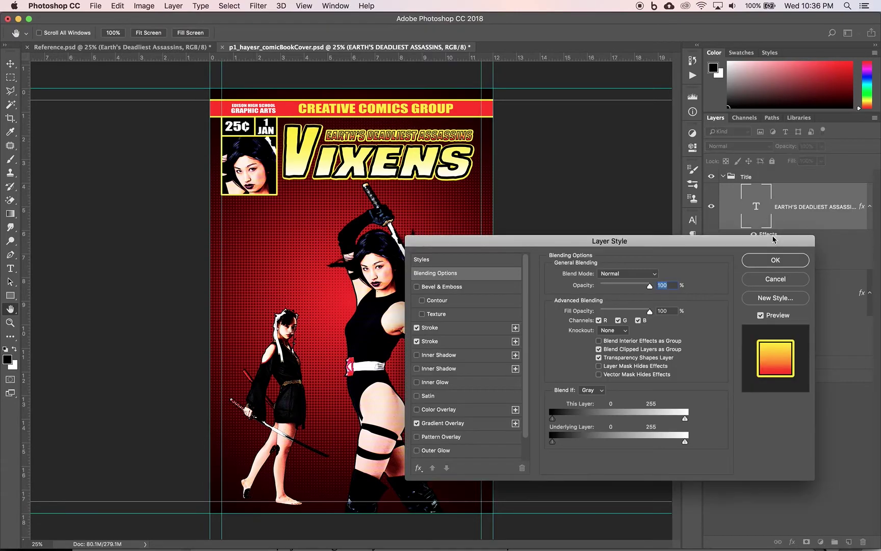
{"action": "left_click", "coordinate": [441, 342]}
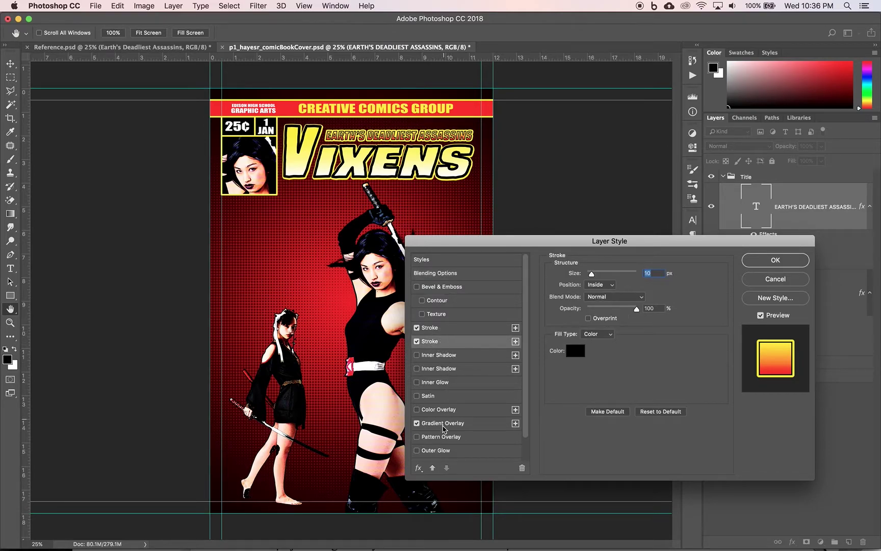
{"action": "left_click", "coordinate": [451, 330]}
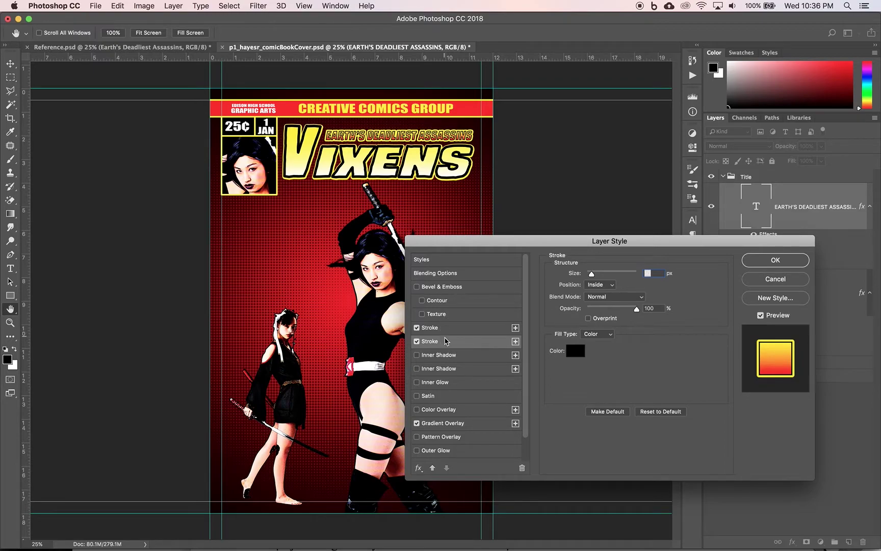
{"action": "left_click", "coordinate": [433, 468]}
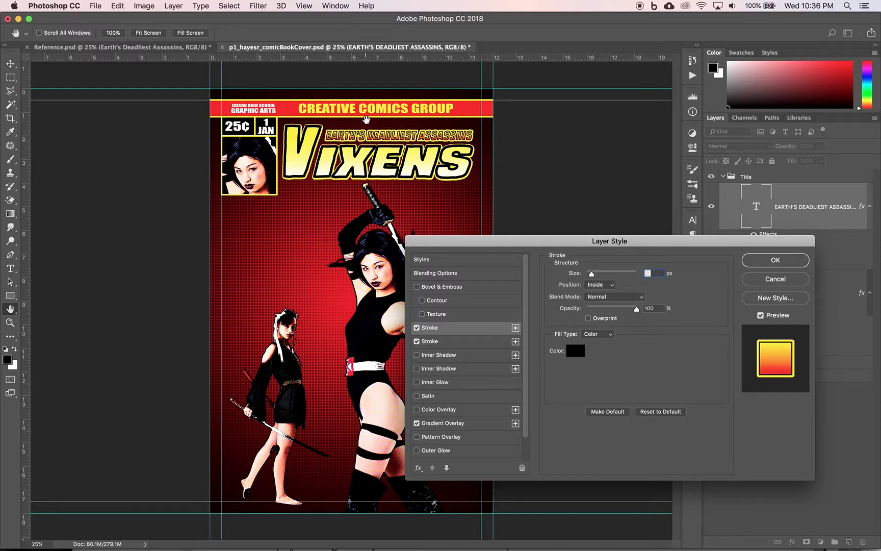
{"action": "left_click", "coordinate": [596, 290]}
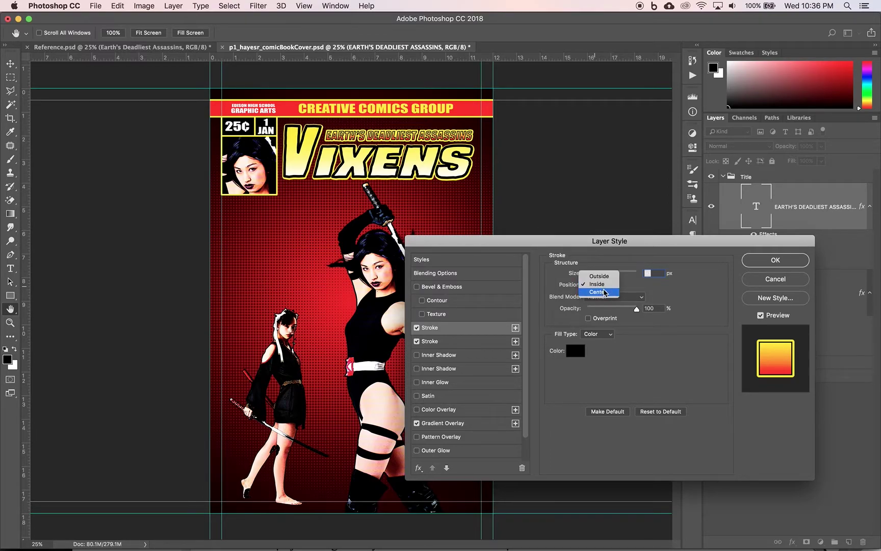
{"action": "left_click", "coordinate": [601, 277]}
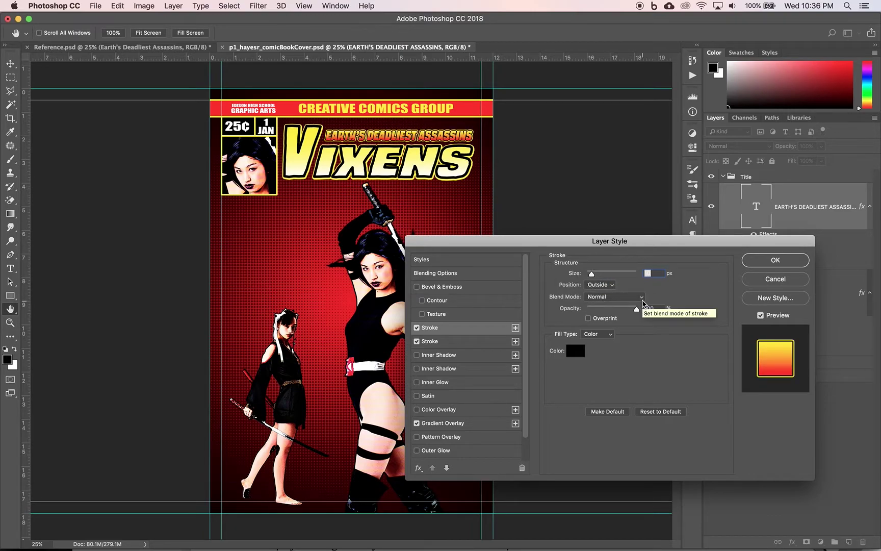
{"action": "left_click", "coordinate": [775, 260]}
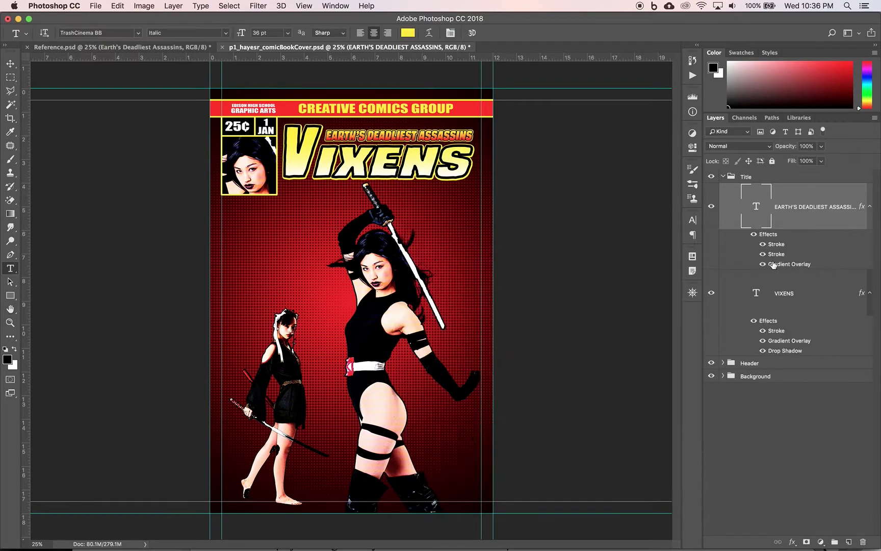
Collapse the Title layer group and check the Black Night lettering in Reference.psd before returning to the comic book cover
{"action": "left_click", "coordinate": [723, 176]}
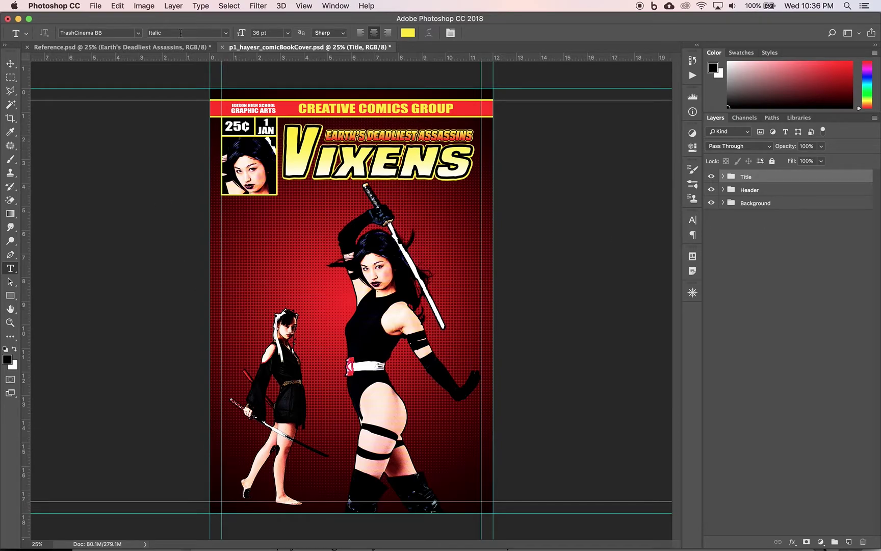
{"action": "left_click", "coordinate": [160, 47]}
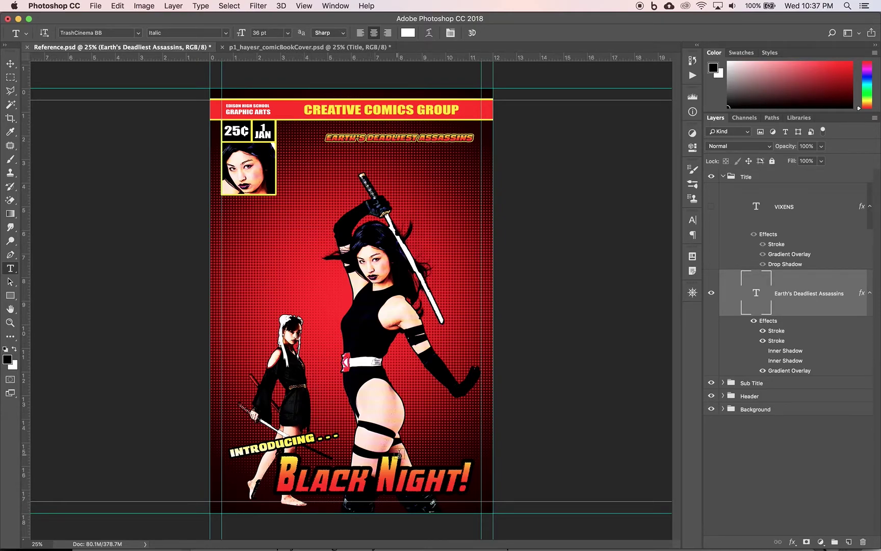
{"action": "left_click", "coordinate": [275, 47]}
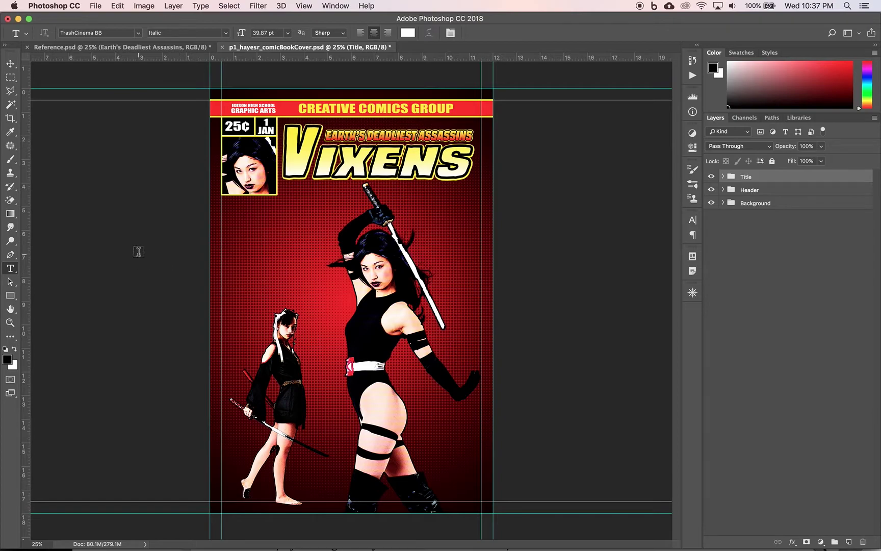
Add the white text "Black Night" in WorldsAtWar BB Italic at 150 pt and place it across the large woman's legs near the cover's lower edge
{"action": "left_click", "coordinate": [10, 269]}
{"action": "left_click", "coordinate": [139, 33]}
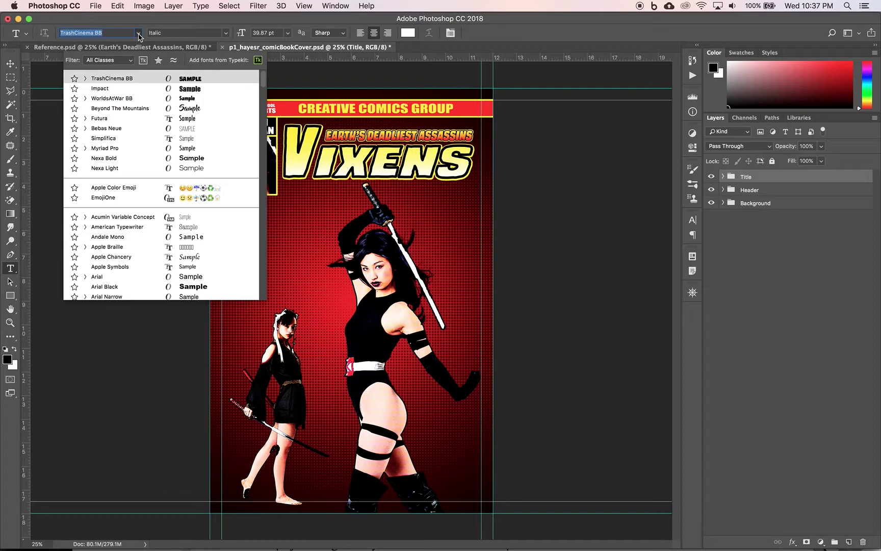
{"action": "left_click", "coordinate": [111, 98]}
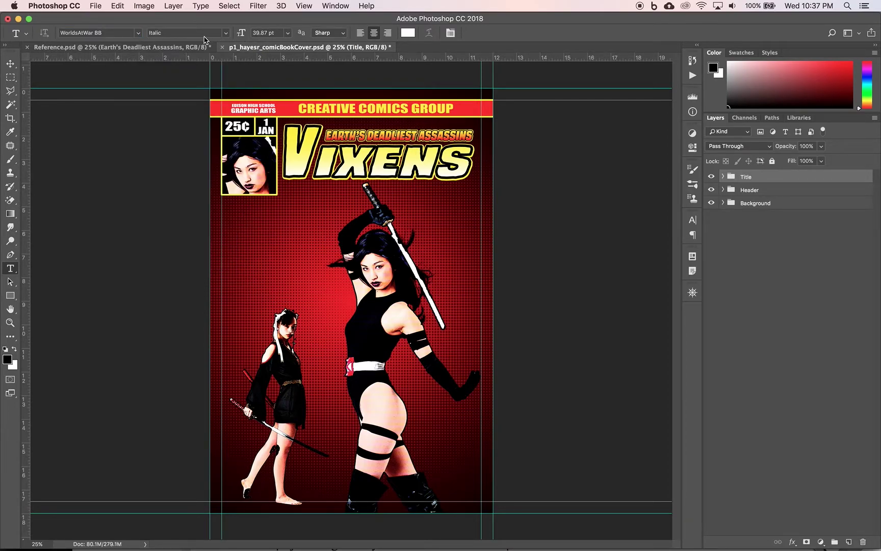
{"action": "double_click", "coordinate": [260, 33]}
{"action": "type", "text": "150"}
{"action": "key", "text": "Return"}
{"action": "left_click", "coordinate": [313, 470]}
{"action": "type", "text": "Black Night"}
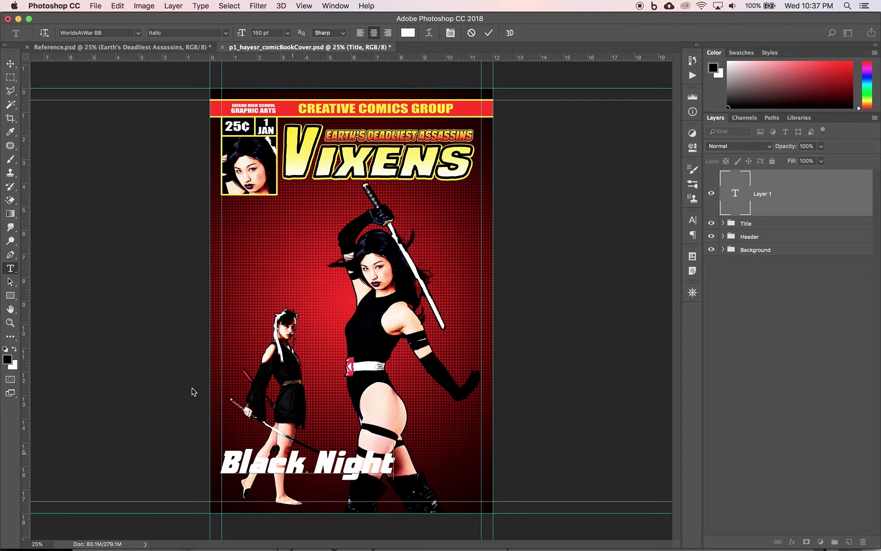
{"action": "left_click", "coordinate": [11, 64]}
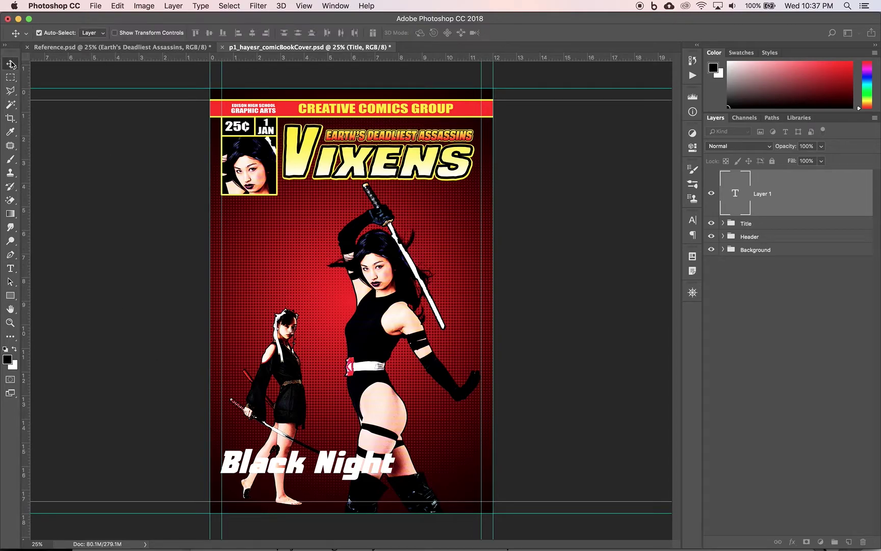
{"action": "left_click_drag", "start_coordinate": [308, 468], "coordinate": [371, 482]}
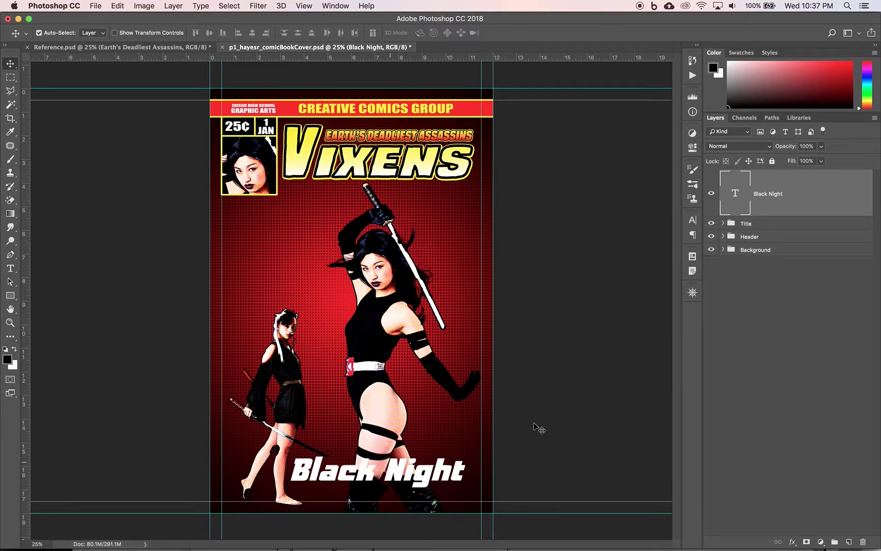
Add a black stroke of 50 px, positioned Outside, to the Black Night text layer
{"action": "double_click", "coordinate": [820, 200]}
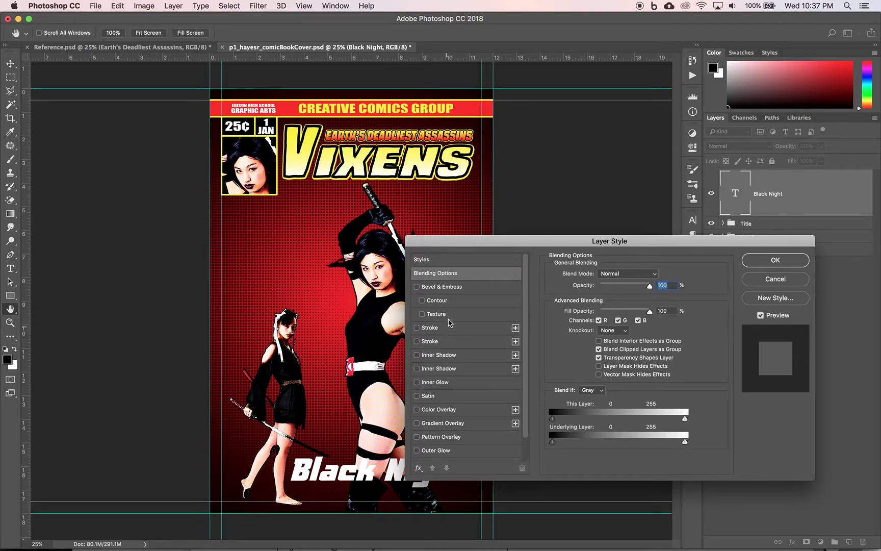
{"action": "left_click", "coordinate": [431, 328]}
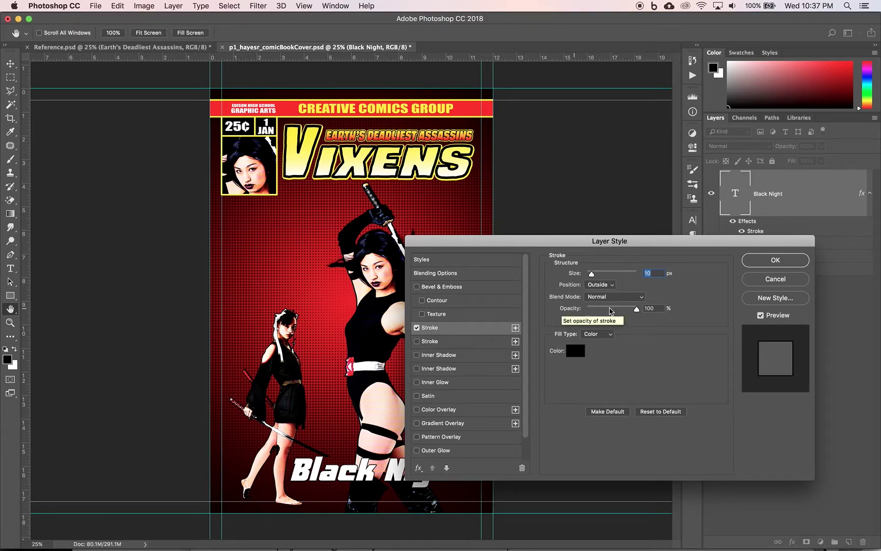
{"action": "type", "text": "50"}
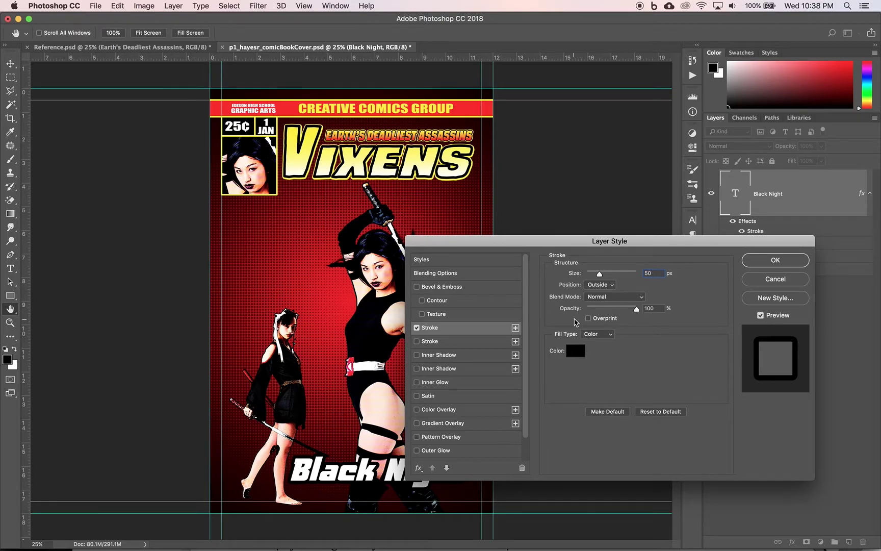
Add a black inner shadow with 160° angle, 4 px distance, 100% choke, 8 px size, the multi-peaked contour and 100% noise
{"action": "left_click", "coordinate": [439, 357]}
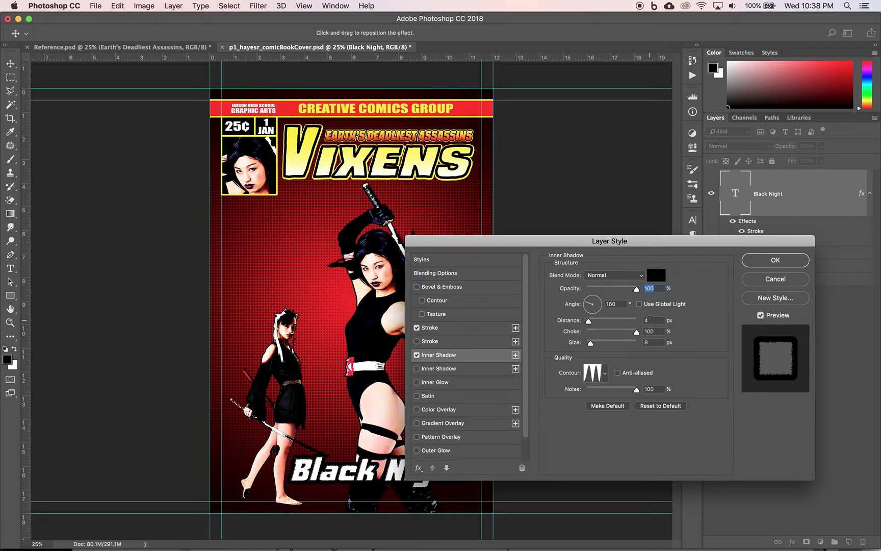
{"action": "mouse_move", "coordinate": [644, 320]}
{"action": "left_mouse_down"}
{"action": "mouse_move", "coordinate": [656, 321]}
{"action": "mouse_move", "coordinate": [656, 333]}
{"action": "left_mouse_up"}
{"action": "double_click", "coordinate": [653, 344]}
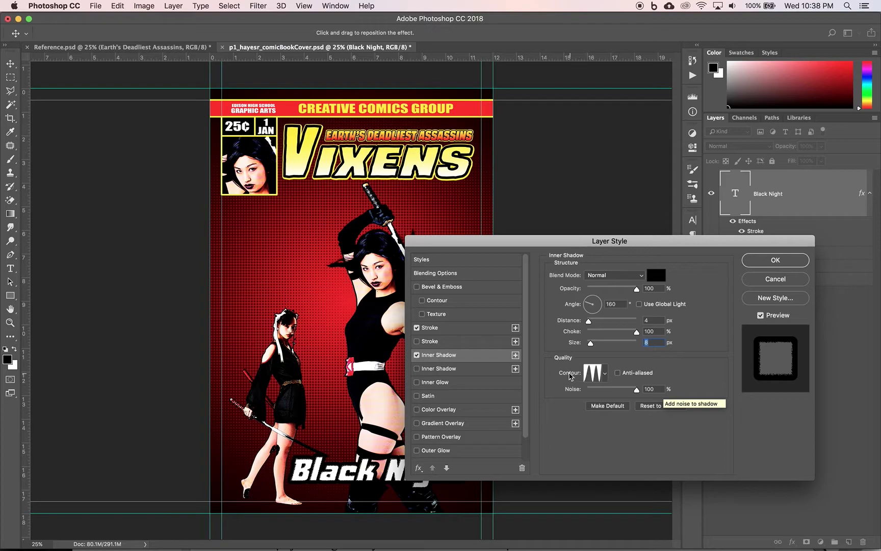
{"action": "left_click", "coordinate": [606, 376]}
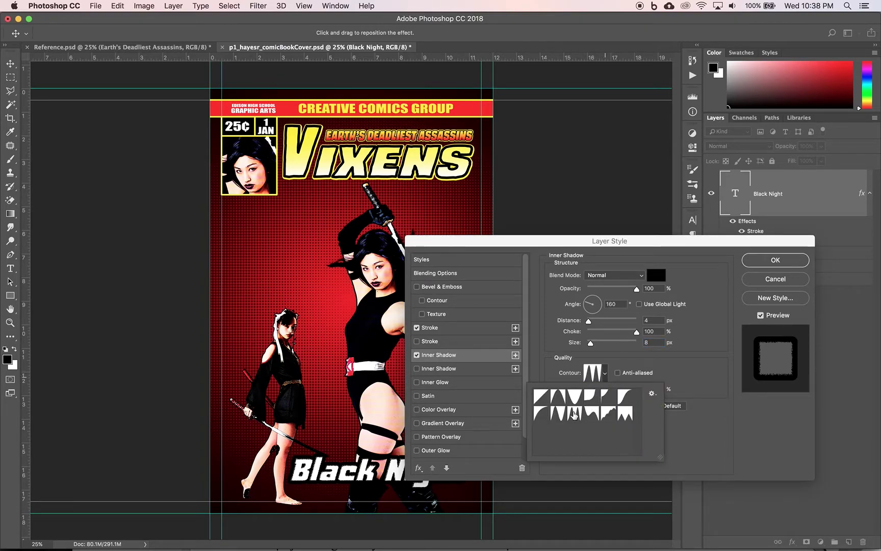
{"action": "left_click", "coordinate": [574, 414]}
{"action": "left_click", "coordinate": [695, 368]}
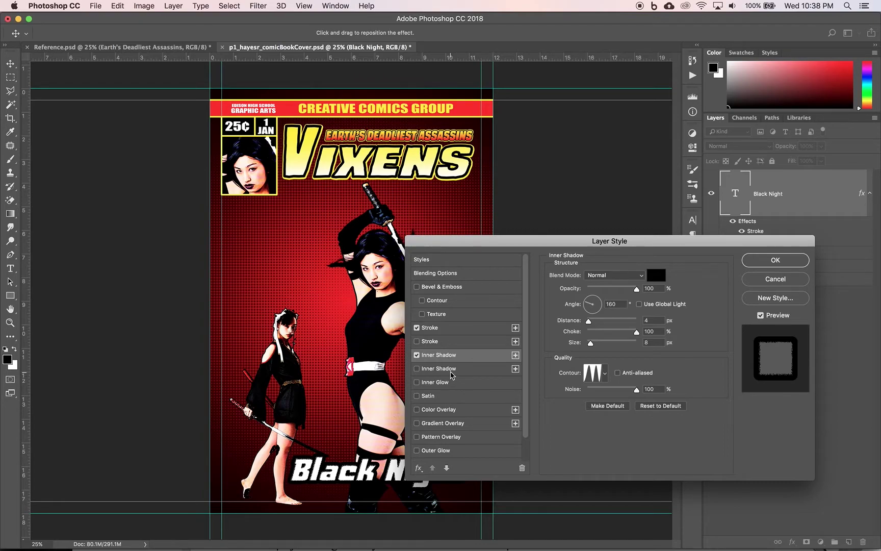
Add a second black inner shadow with 20° angle, 2 px distance, 100% choke, 1 px size and the multi-peaked contour, checking it against the first
{"action": "left_click", "coordinate": [451, 374]}
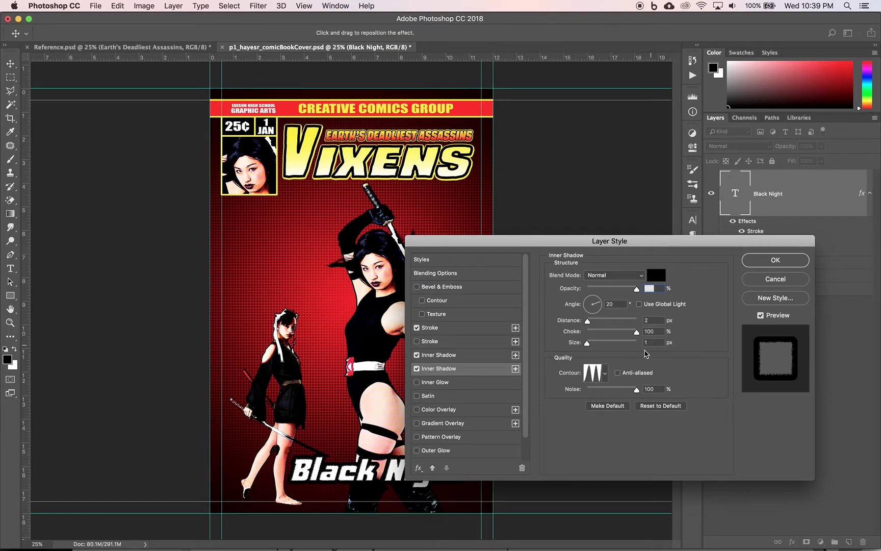
{"action": "left_click", "coordinate": [606, 374]}
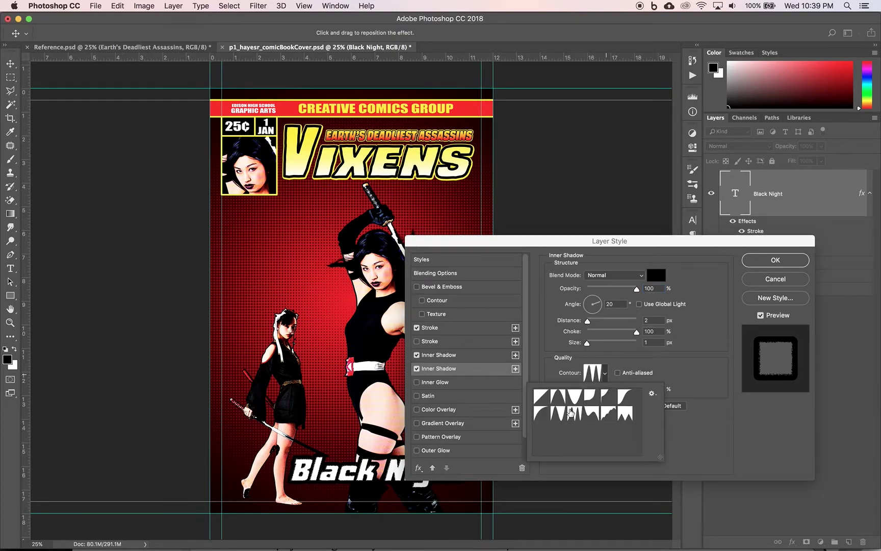
{"action": "left_click", "coordinate": [572, 415]}
{"action": "left_click", "coordinate": [688, 367]}
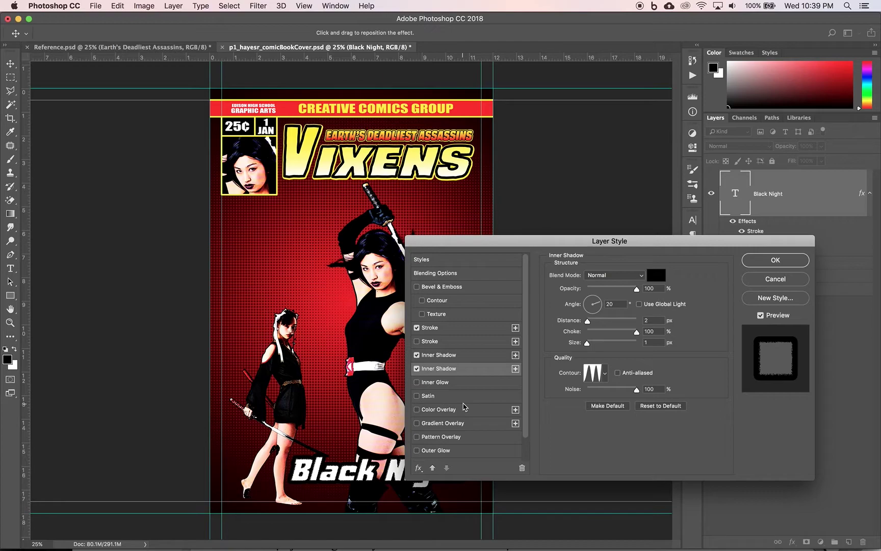
{"action": "scroll", "coordinate": [464, 407], "scroll_direction": "down", "scroll_amount": 3}
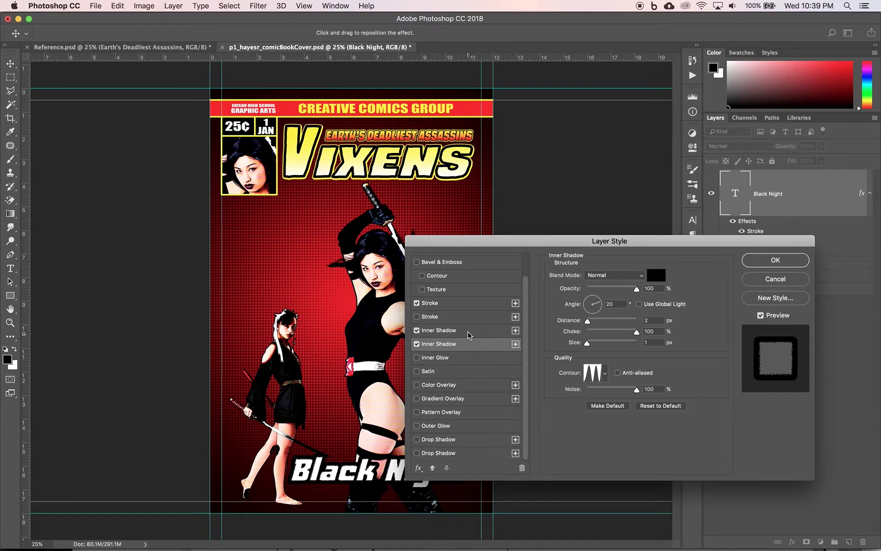
{"action": "left_click", "coordinate": [468, 334]}
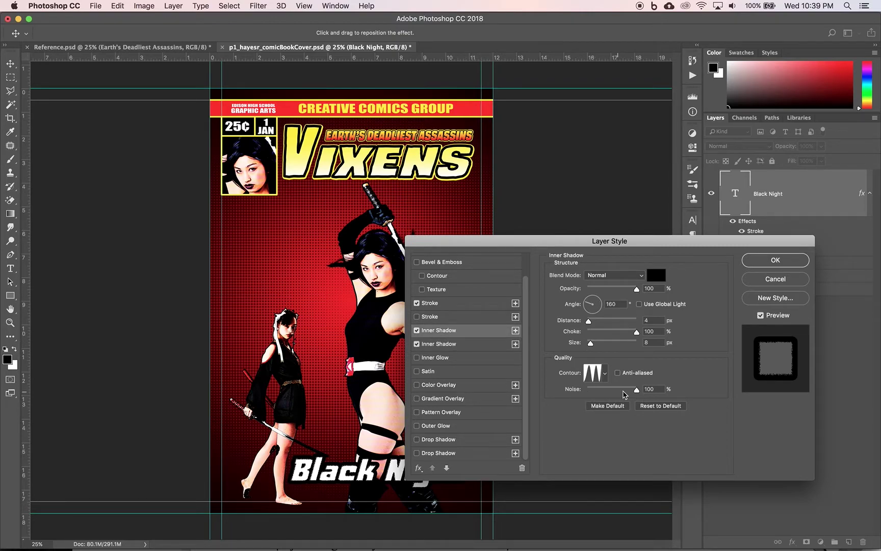
{"action": "left_click", "coordinate": [449, 344]}
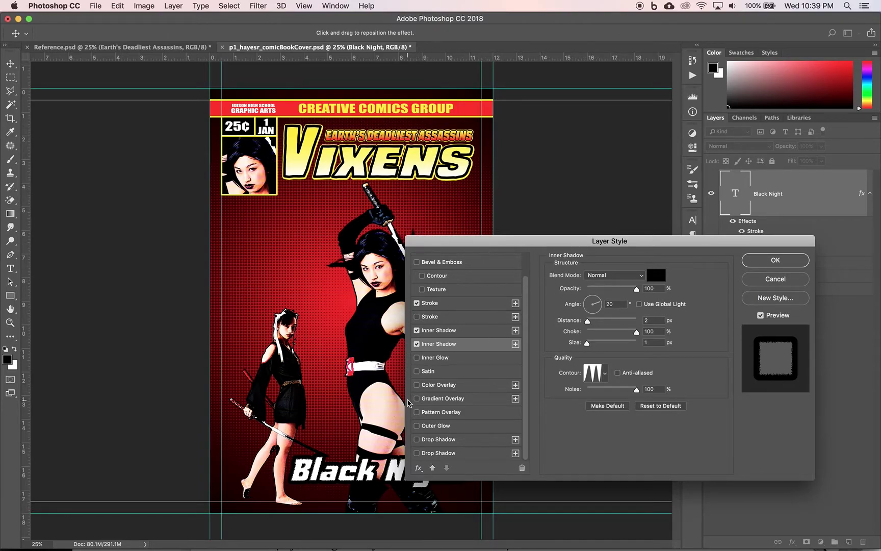
Add a linear gradient overlay at 90° to Black Night and set its starting color stop to red #ff0000
{"action": "left_click", "coordinate": [442, 399]}
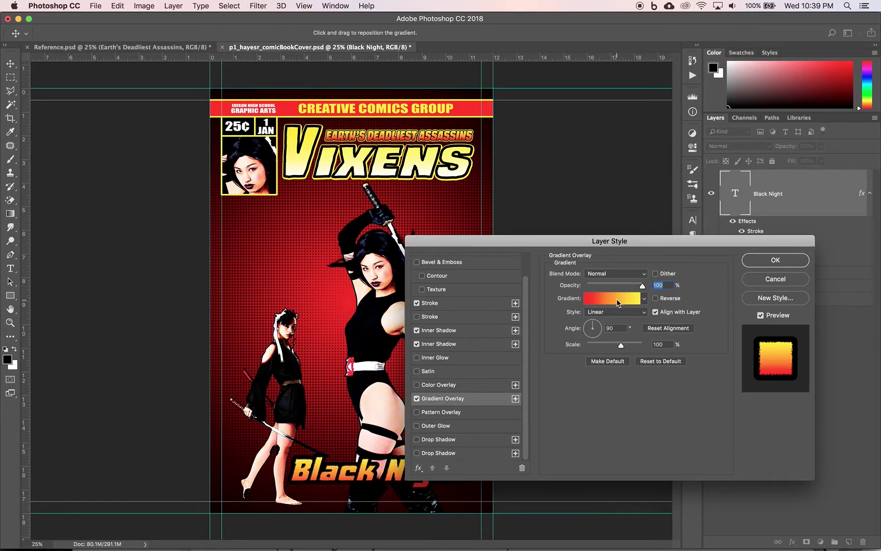
{"action": "left_click", "coordinate": [617, 302]}
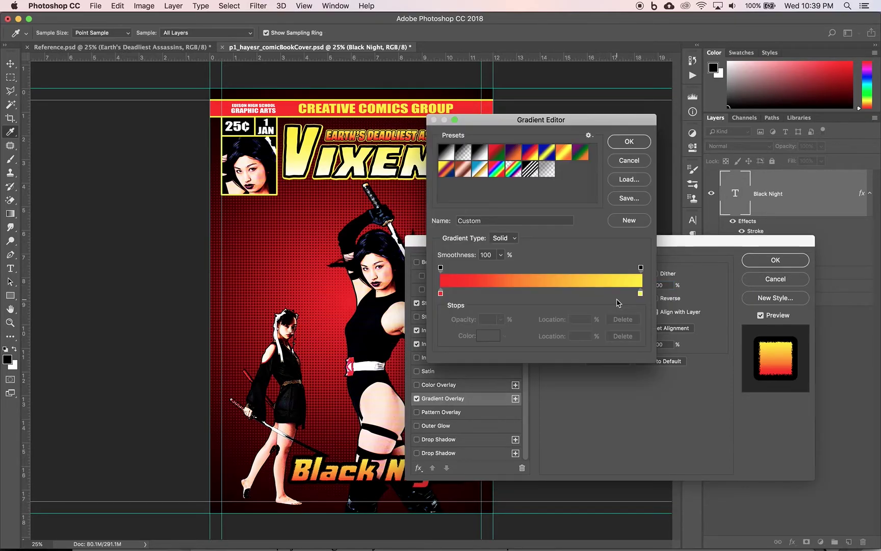
{"action": "double_click", "coordinate": [442, 293]}
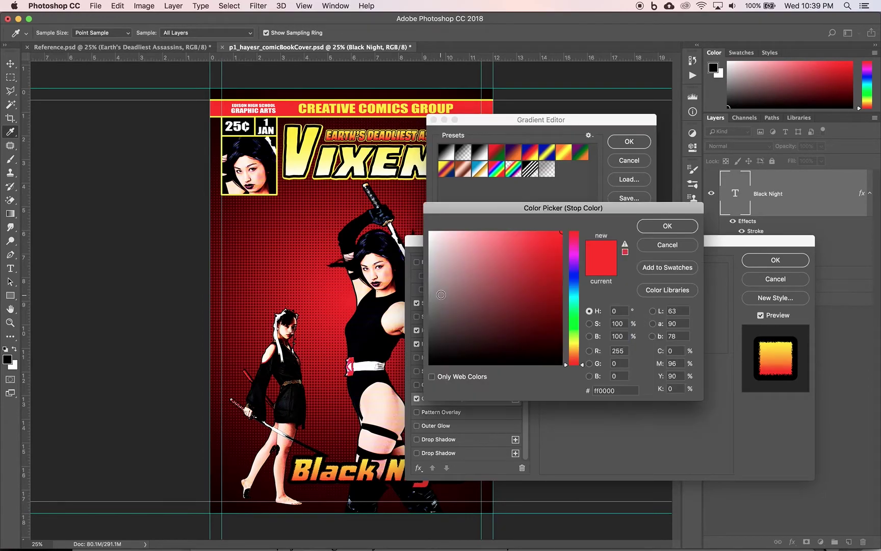
{"action": "double_click", "coordinate": [615, 311]}
{"action": "double_click", "coordinate": [617, 323]}
{"action": "double_click", "coordinate": [618, 336]}
{"action": "left_click", "coordinate": [670, 227]}
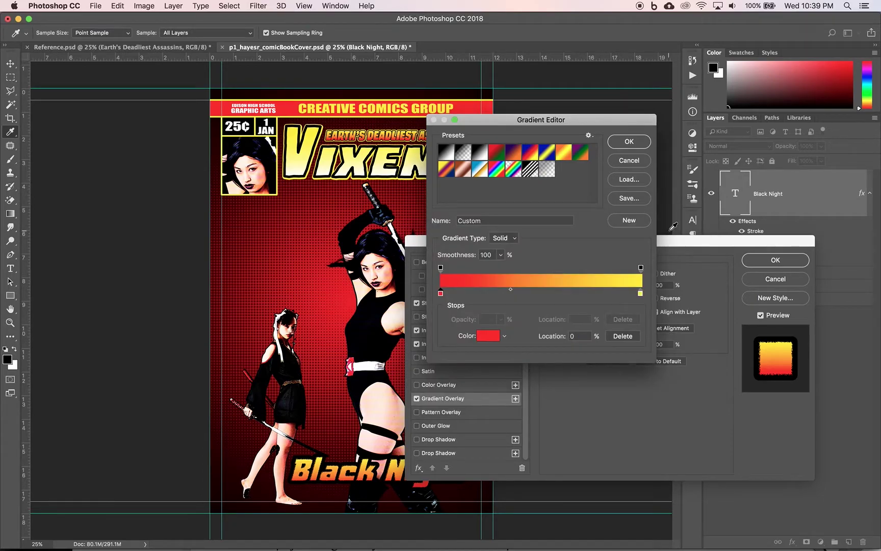
Set the gradient's ending color stop to yellow #ffea00 and apply the layer style to the Black Night text
{"action": "double_click", "coordinate": [640, 294]}
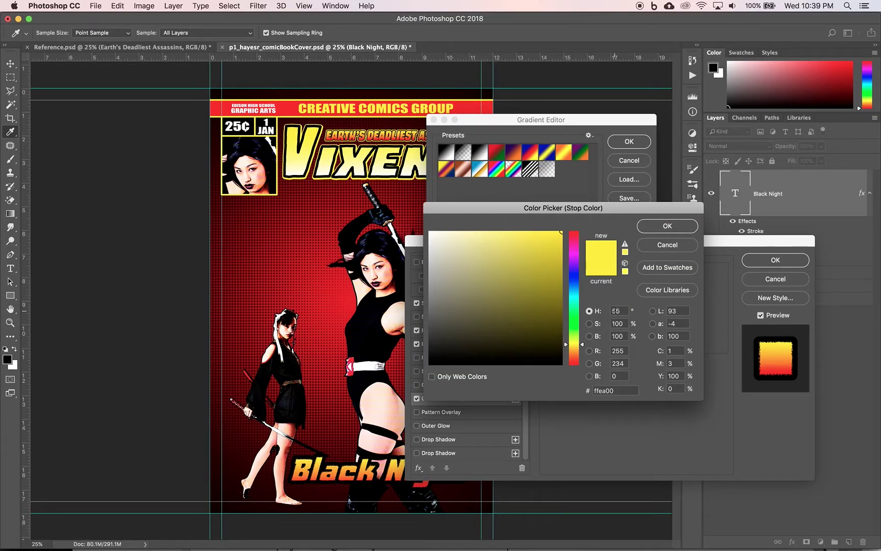
{"action": "left_click", "coordinate": [617, 323]}
{"action": "left_click", "coordinate": [674, 230]}
{"action": "left_click", "coordinate": [629, 142]}
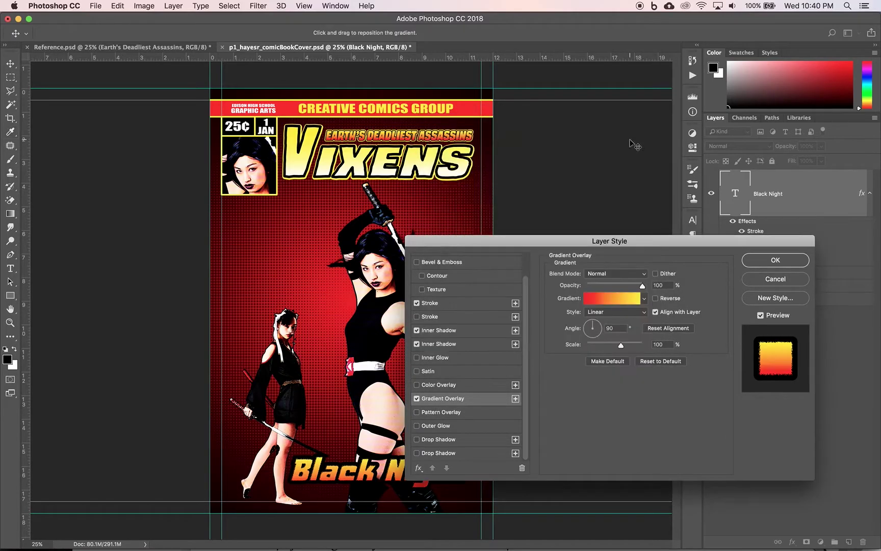
{"action": "left_click", "coordinate": [763, 262]}
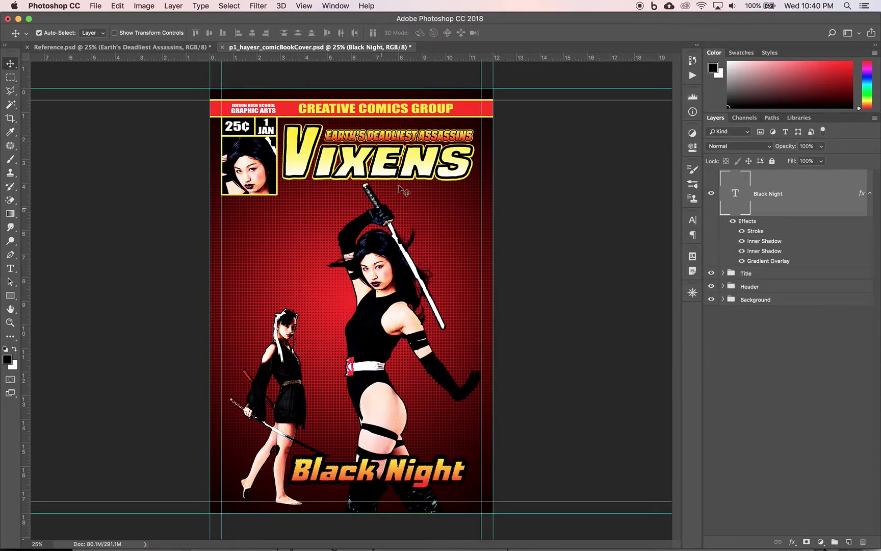
Add an exclamation mark to the end of the Black Night text to match the Reference.psd subtitle
{"action": "left_click", "coordinate": [132, 49]}
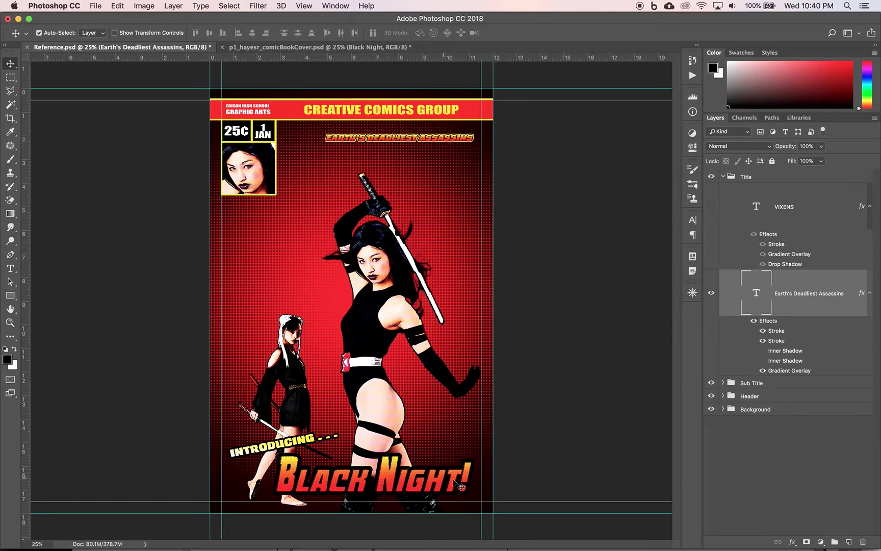
{"action": "left_click", "coordinate": [298, 47]}
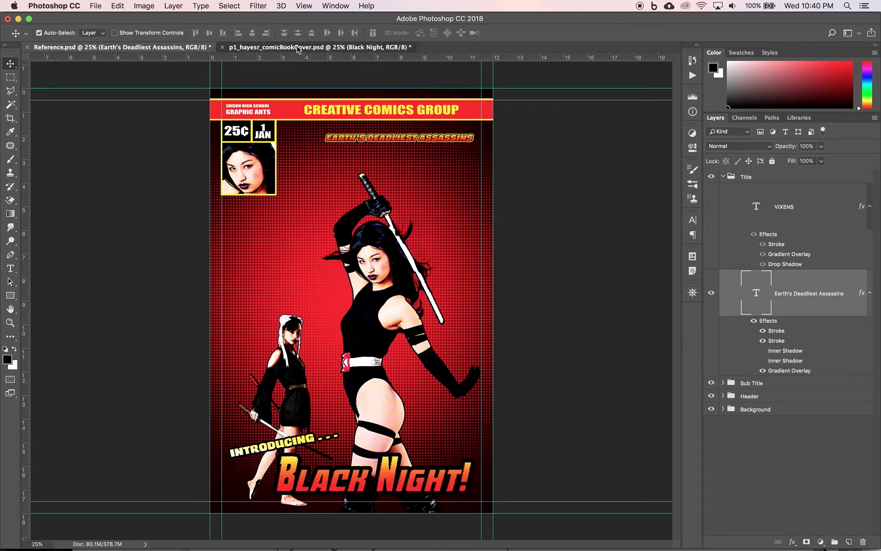
{"action": "left_click", "coordinate": [10, 269]}
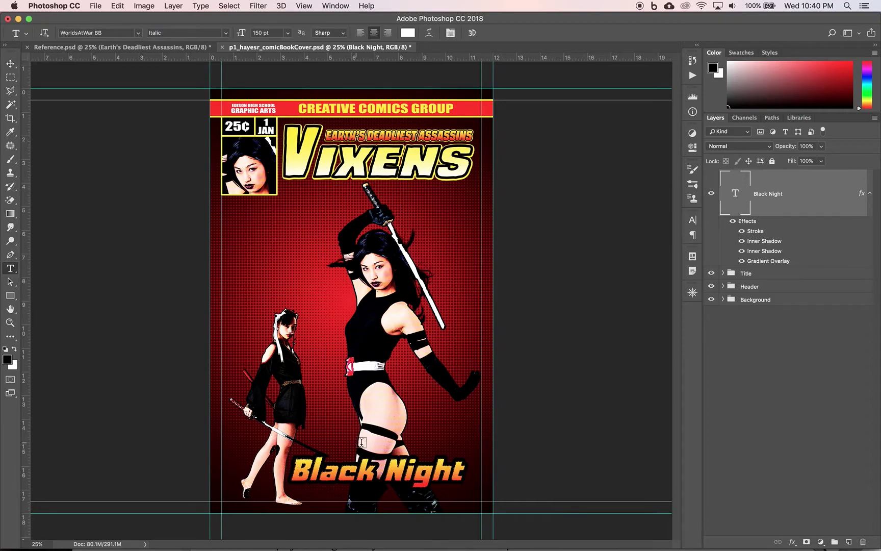
{"action": "left_click", "coordinate": [457, 475]}
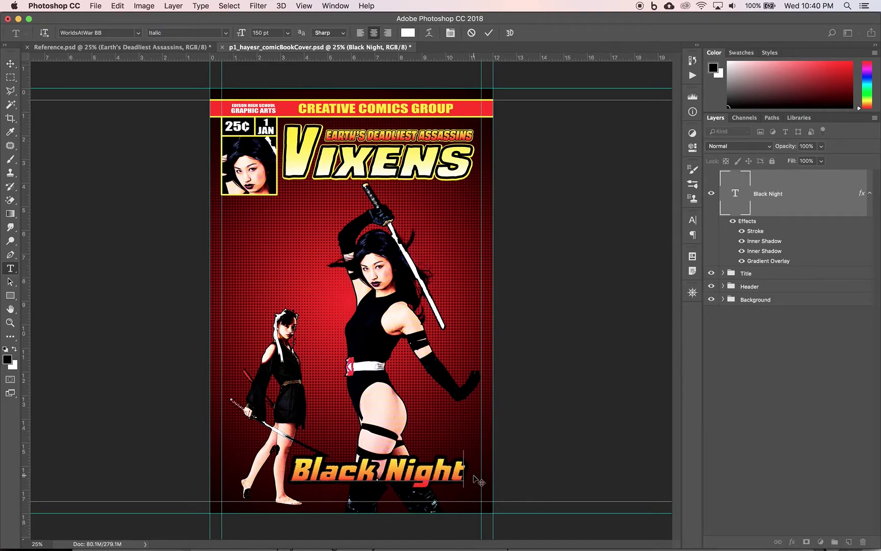
{"action": "type", "text": "!"}
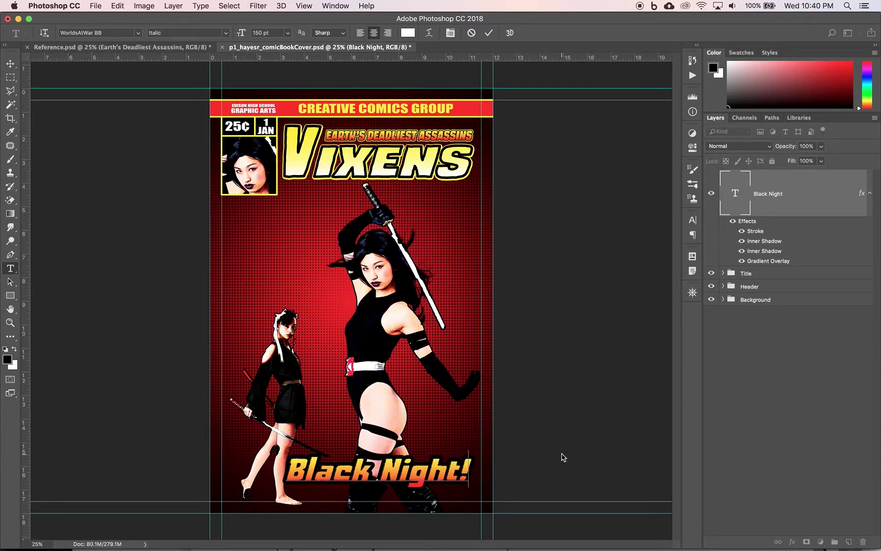
{"action": "left_click", "coordinate": [782, 265]}
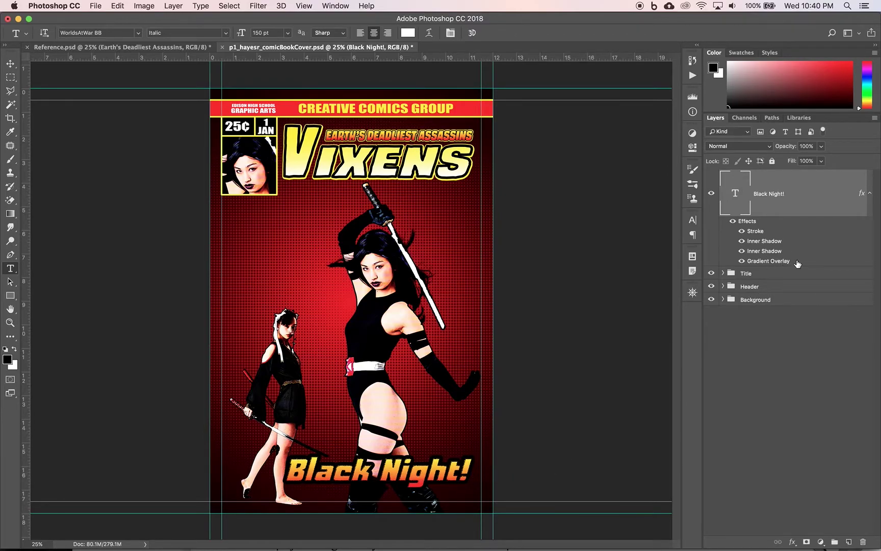
Move the color midpoint of the Black Night! gradient overlay to 65% and apply the layer style
{"action": "double_click", "coordinate": [785, 261]}
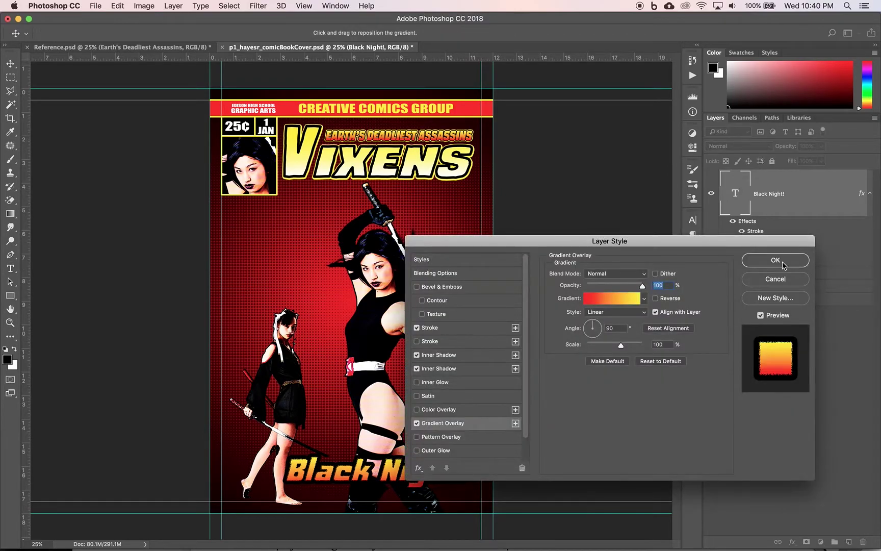
{"action": "left_click", "coordinate": [602, 302]}
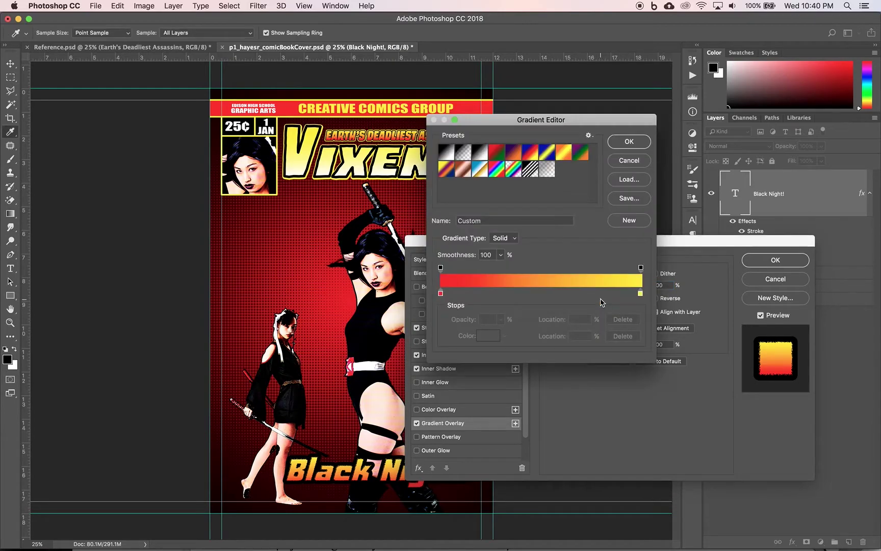
{"action": "left_click", "coordinate": [441, 294]}
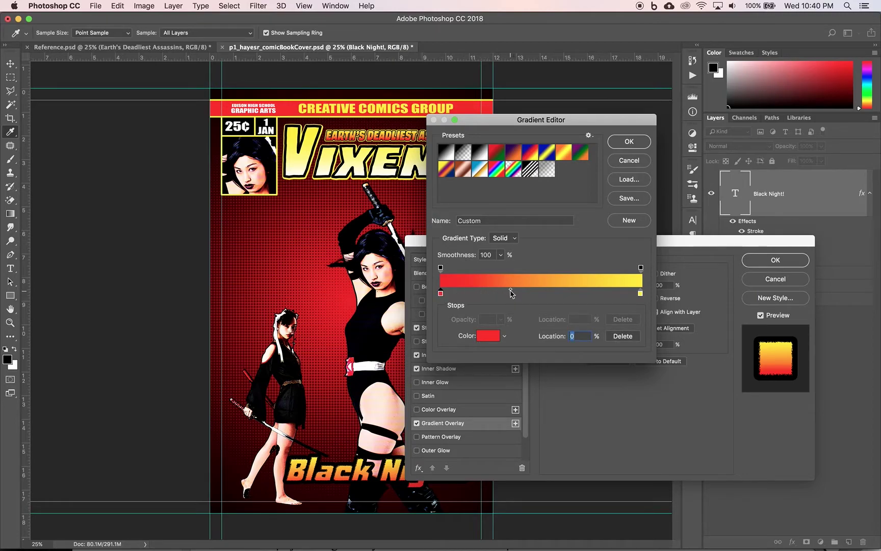
{"action": "left_click_drag", "start_coordinate": [511, 293], "coordinate": [524, 320]}
{"action": "left_click", "coordinate": [441, 295]}
{"action": "left_click_drag", "start_coordinate": [492, 292], "coordinate": [571, 294]}
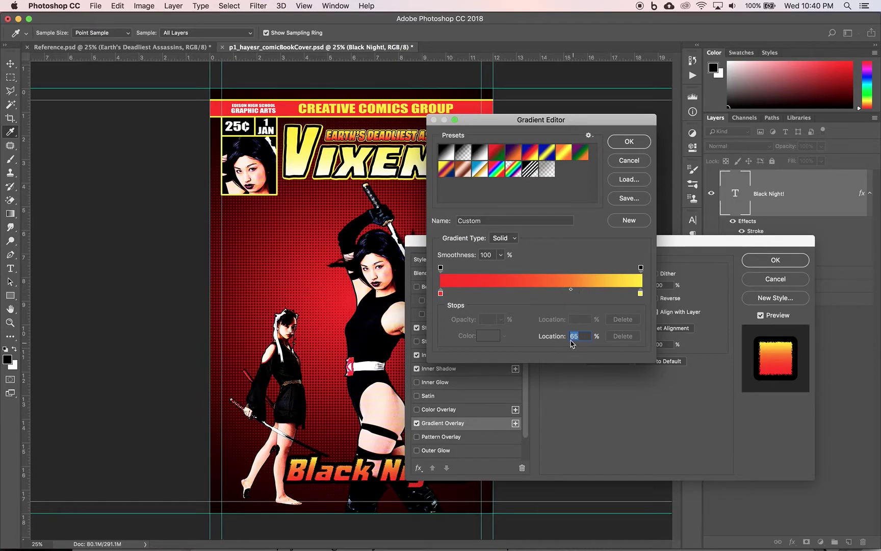
{"action": "double_click", "coordinate": [574, 336]}
{"action": "left_click", "coordinate": [632, 140]}
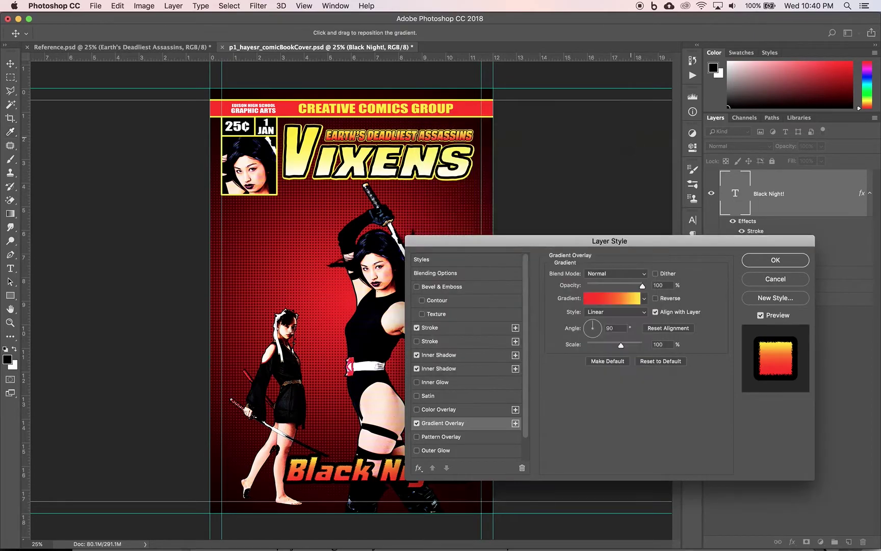
{"action": "left_click", "coordinate": [776, 260]}
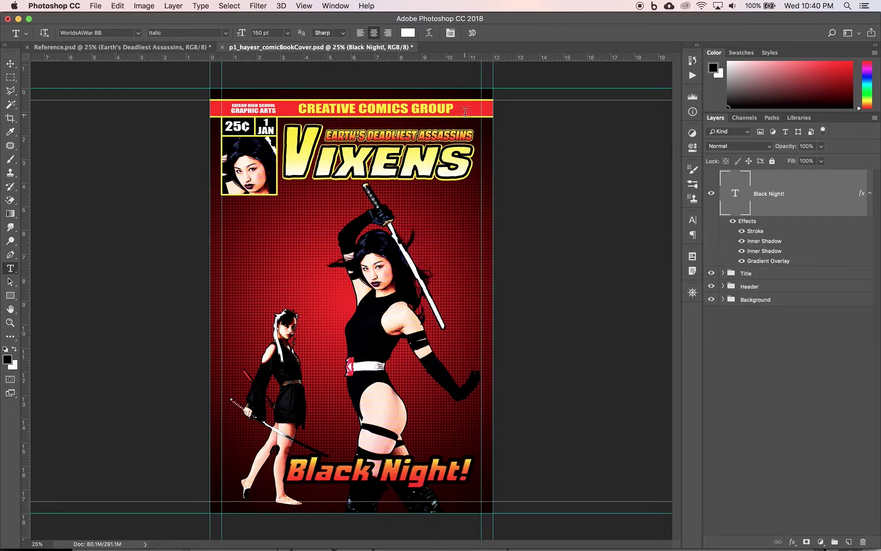
Show the VIXENS title layer in Reference.psd and check the INTRODUCING text's font, style and size
{"action": "left_click", "coordinate": [164, 47]}
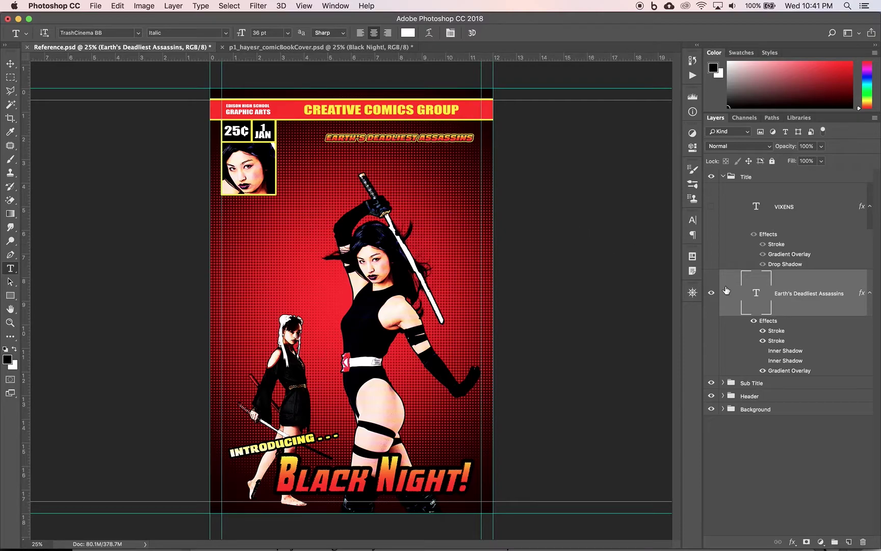
{"action": "left_click", "coordinate": [711, 206]}
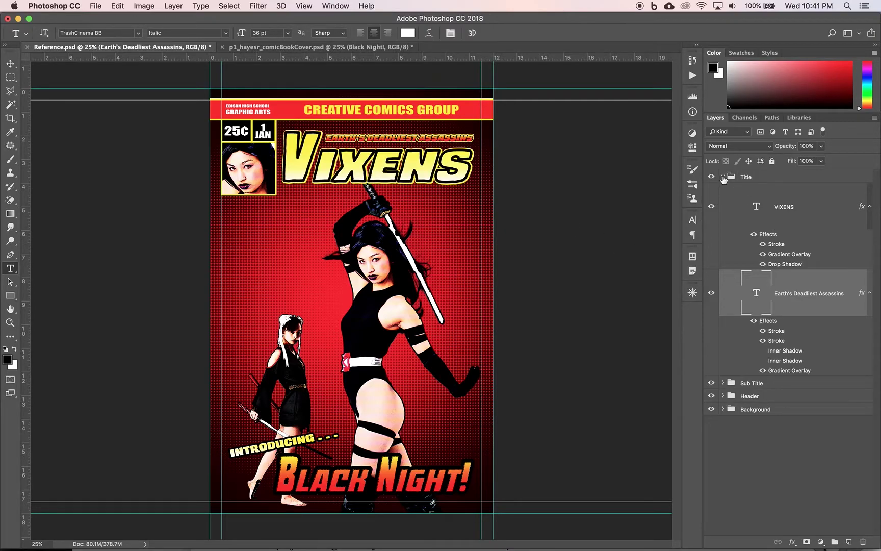
{"action": "left_click", "coordinate": [723, 177]}
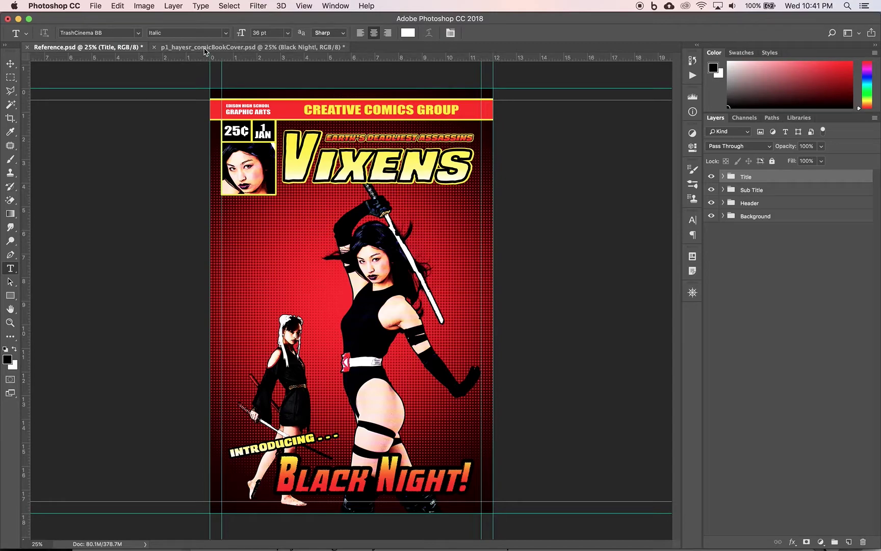
{"action": "triple_click", "coordinate": [273, 445]}
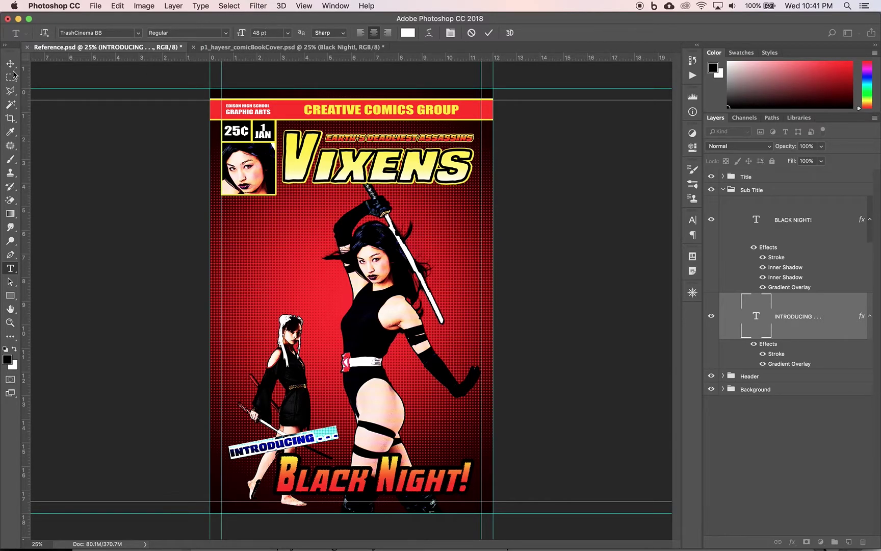
{"action": "left_click", "coordinate": [242, 47]}
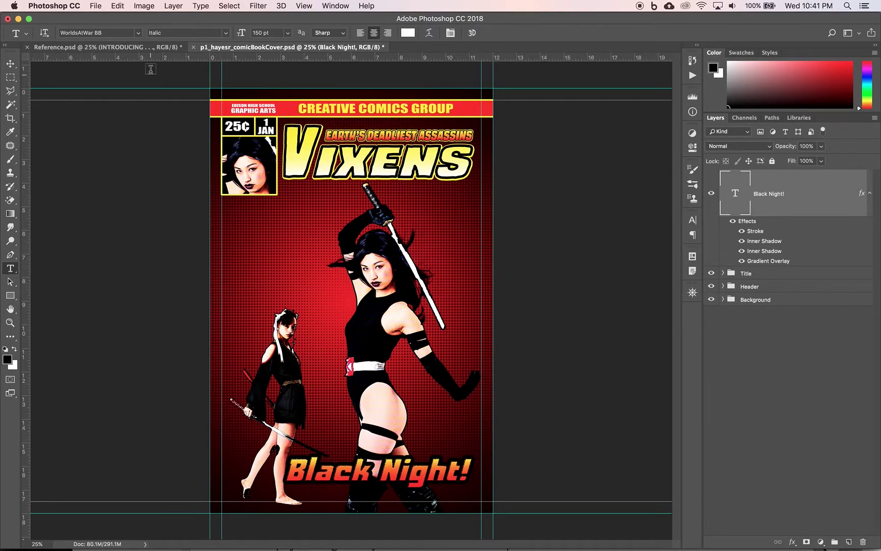
{"action": "left_click", "coordinate": [139, 32]}
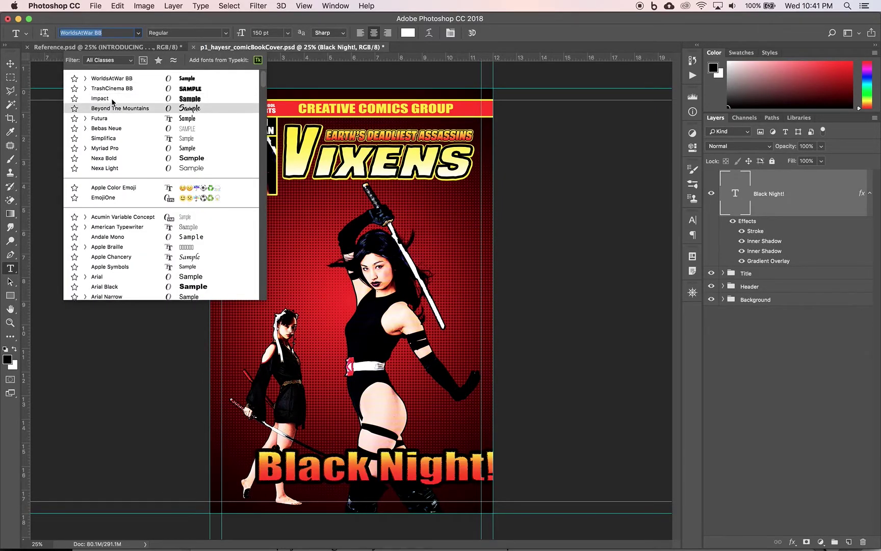
{"action": "left_click", "coordinate": [115, 88]}
{"action": "left_click", "coordinate": [223, 34]}
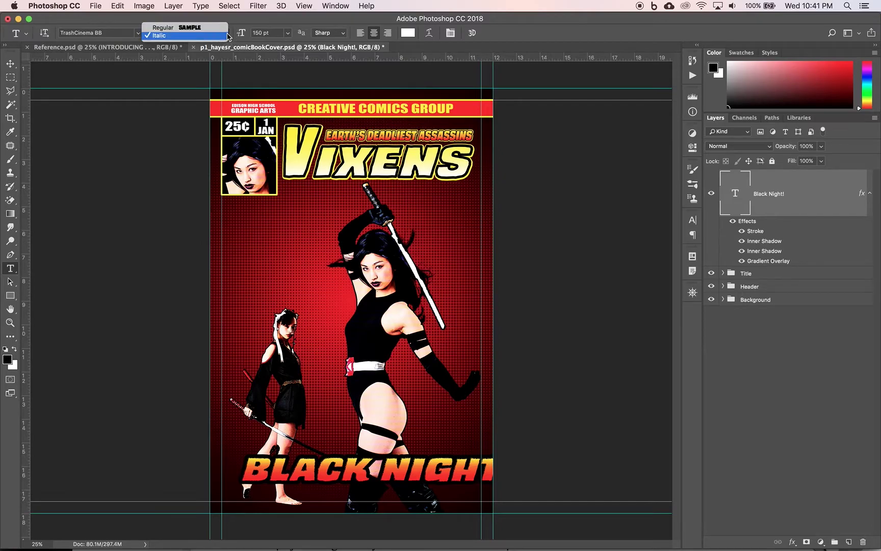
{"action": "left_click", "coordinate": [197, 31]}
{"action": "left_click", "coordinate": [287, 33]}
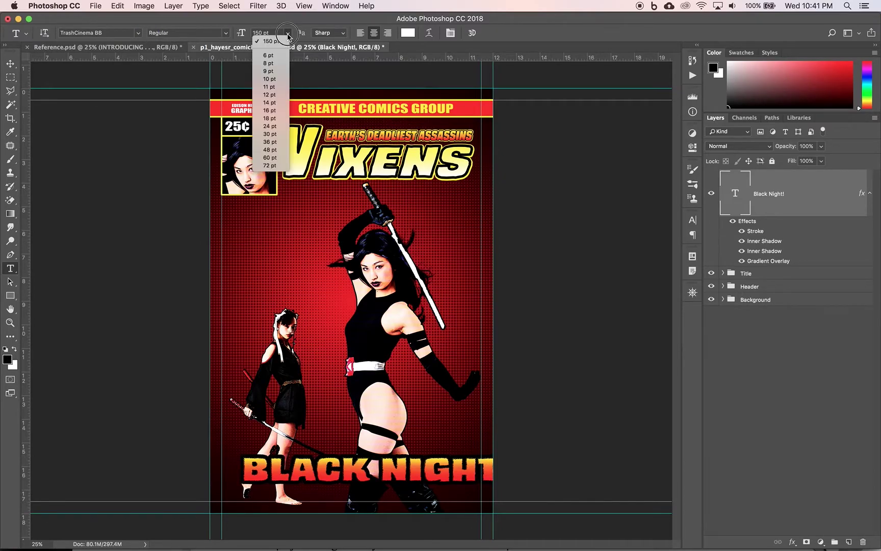
{"action": "left_click", "coordinate": [271, 150]}
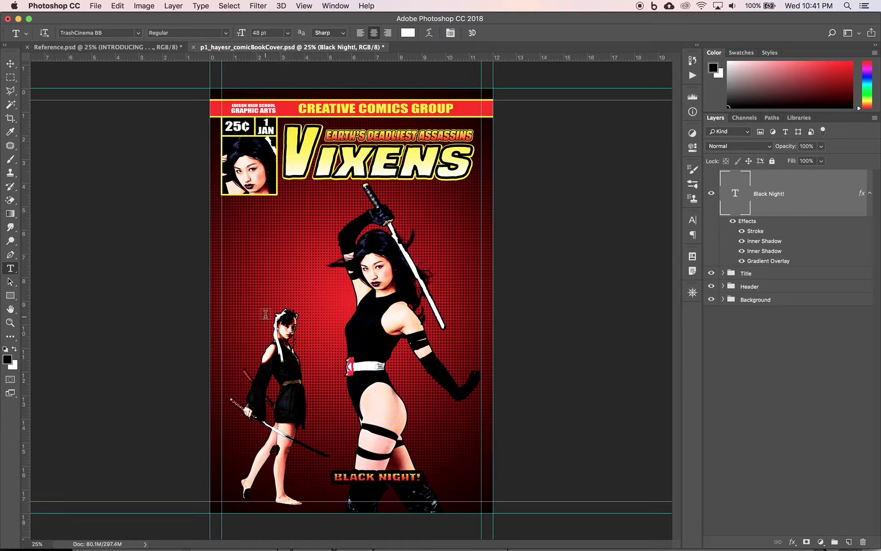
{"action": "key", "text": "super+z"}
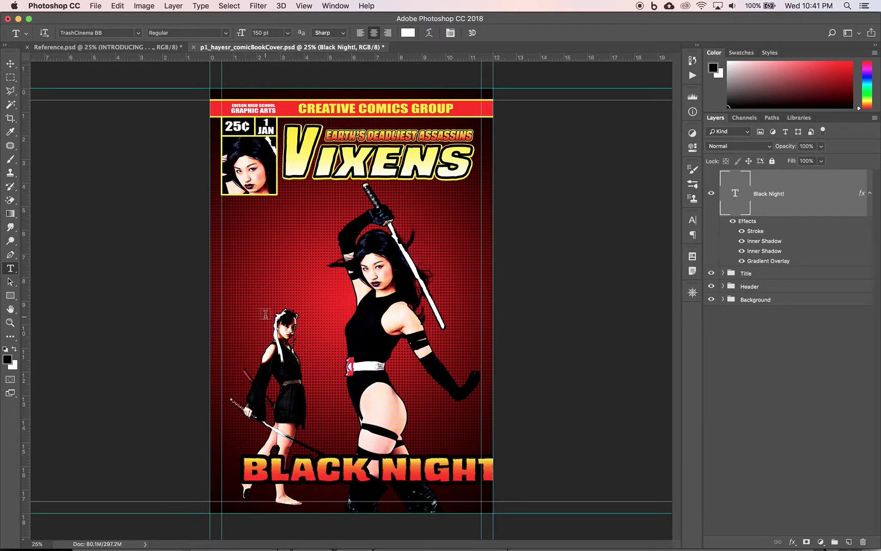
{"action": "key", "text": "alt+super+z"}
{"action": "key", "text": "alt+super+z"}
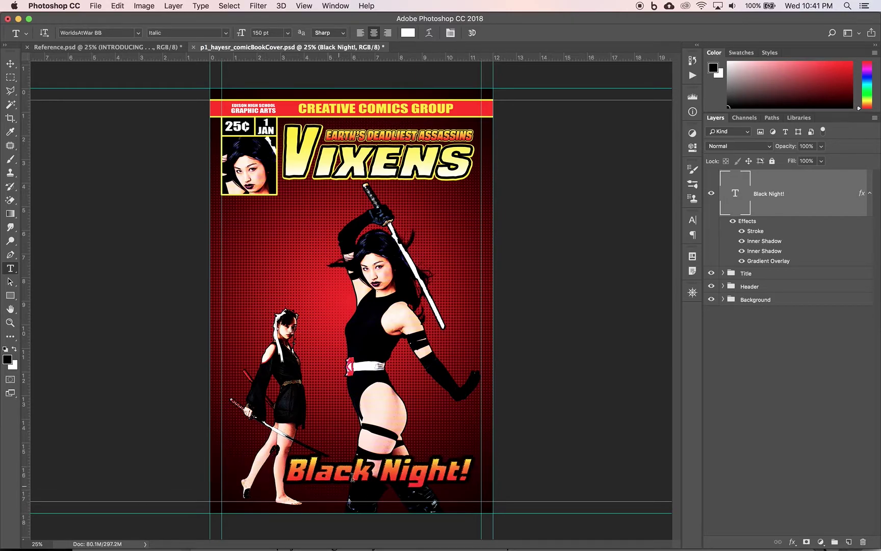
Deselect the Black Night! layer and start a separate text layer above the smaller figure in TrashCinema BB Regular
{"action": "left_click", "coordinate": [10, 63]}
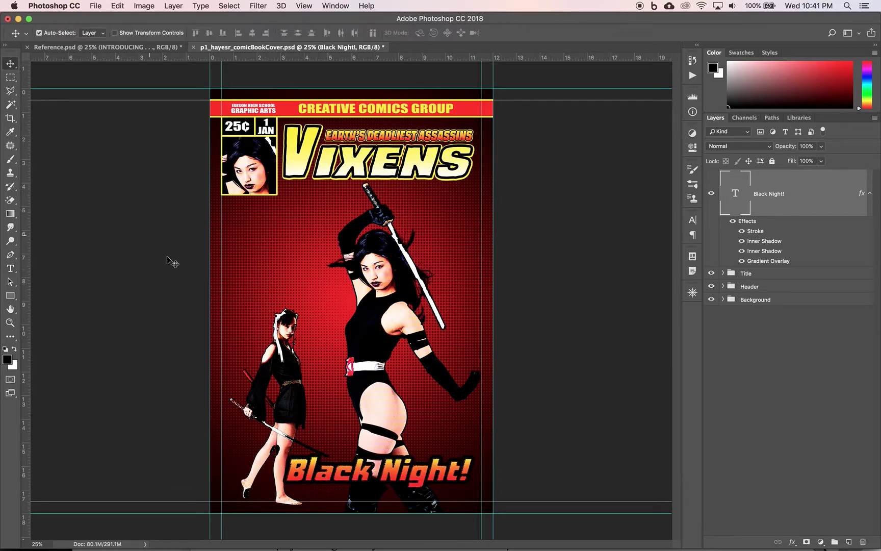
{"action": "left_click", "coordinate": [139, 245]}
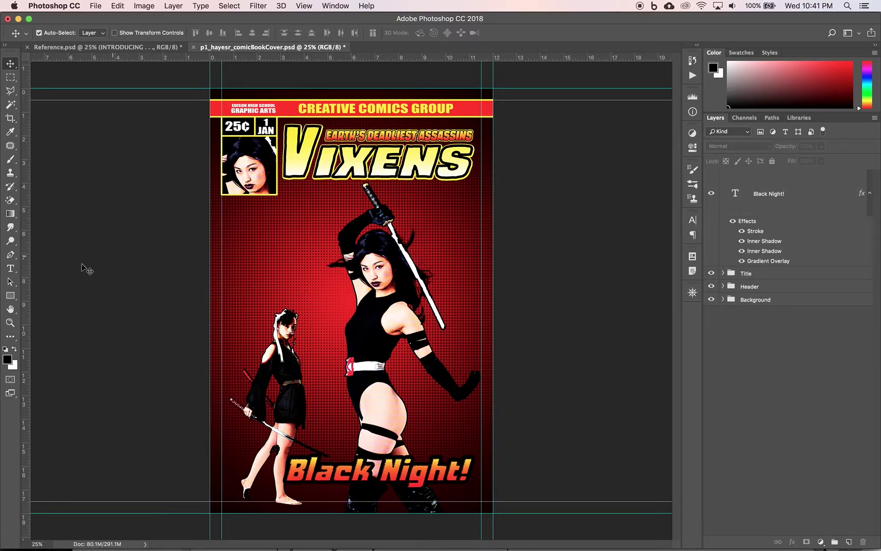
{"action": "left_click", "coordinate": [11, 267]}
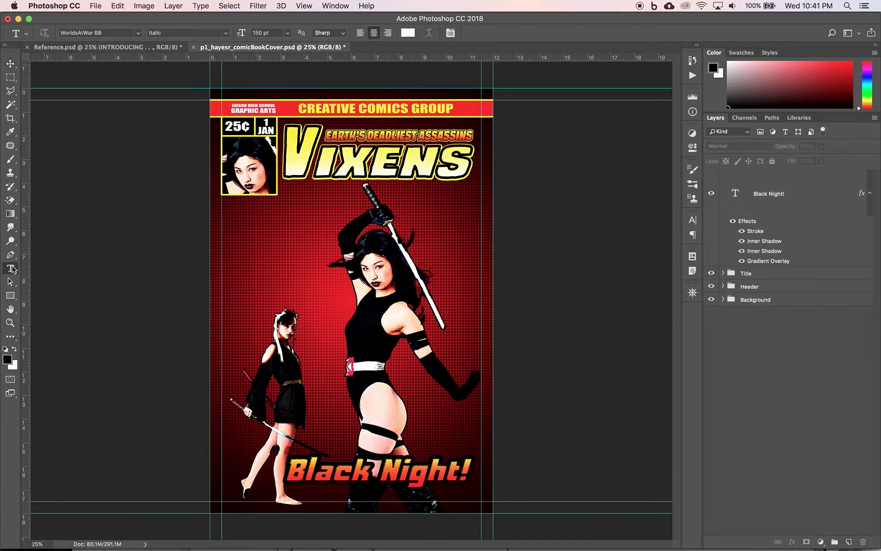
{"action": "left_click", "coordinate": [255, 263]}
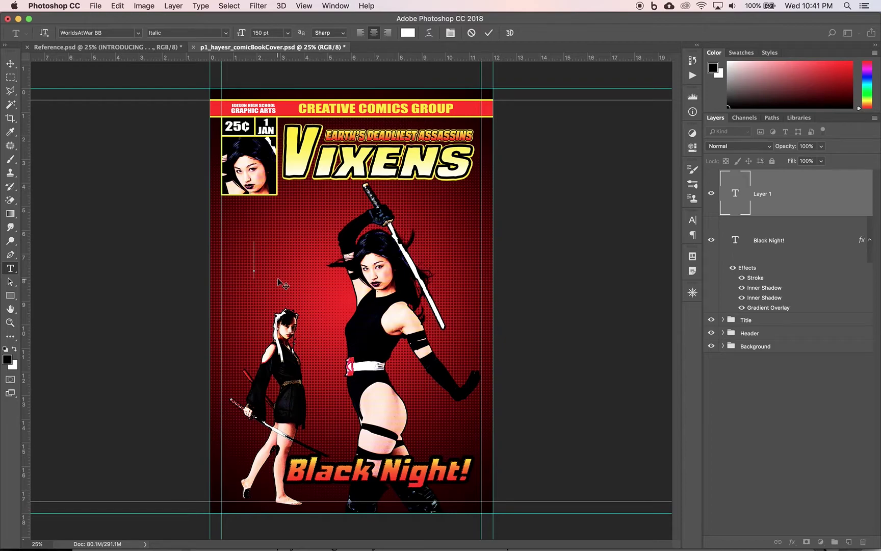
{"action": "left_click", "coordinate": [117, 32]}
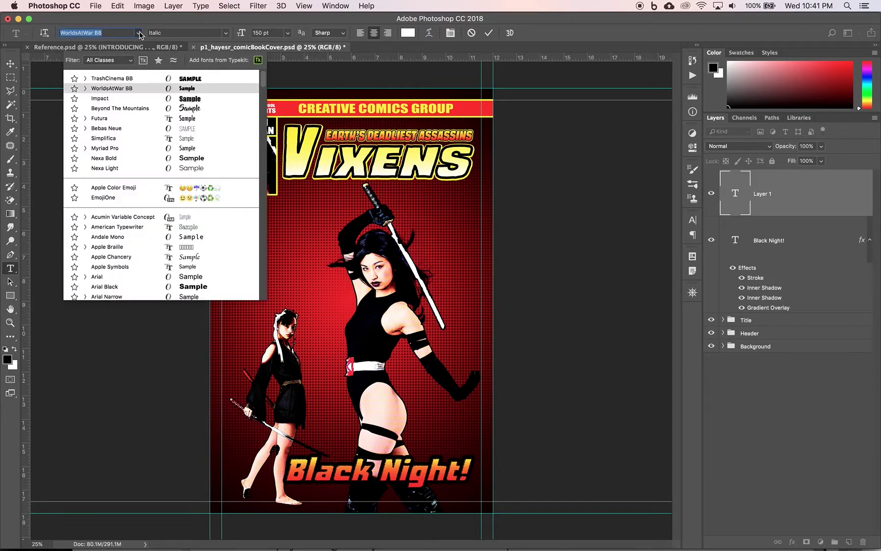
{"action": "left_click", "coordinate": [120, 78]}
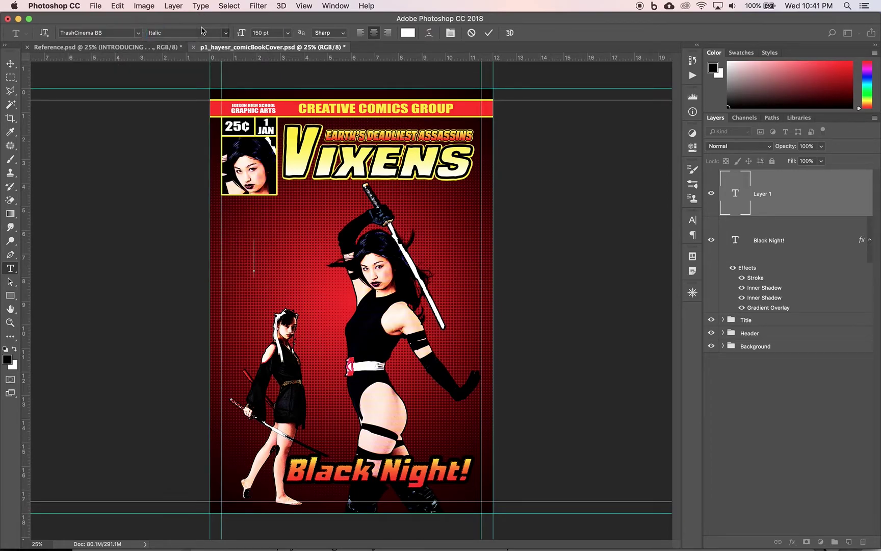
Check the INTRODUCING text's type settings in Reference.psd and set the comic cover's type size to 48 pt to match
{"action": "left_click", "coordinate": [117, 47]}
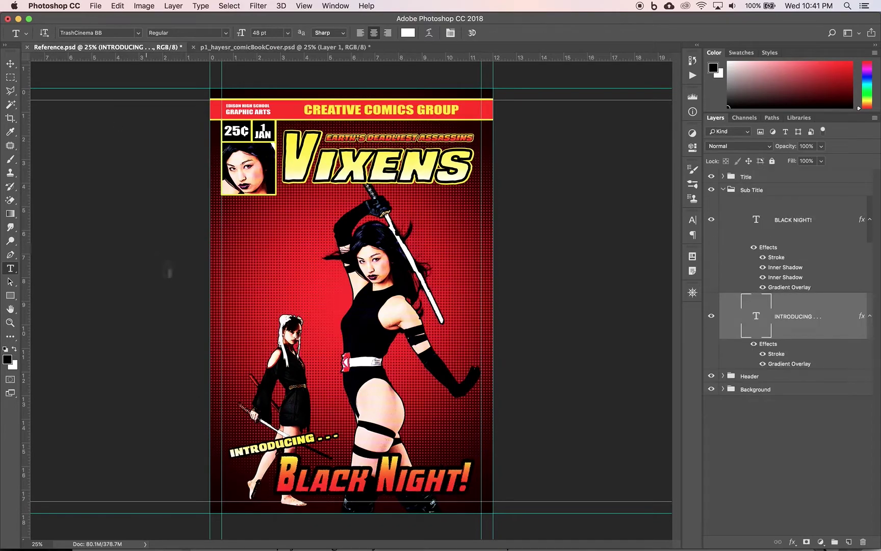
{"action": "triple_click", "coordinate": [263, 446]}
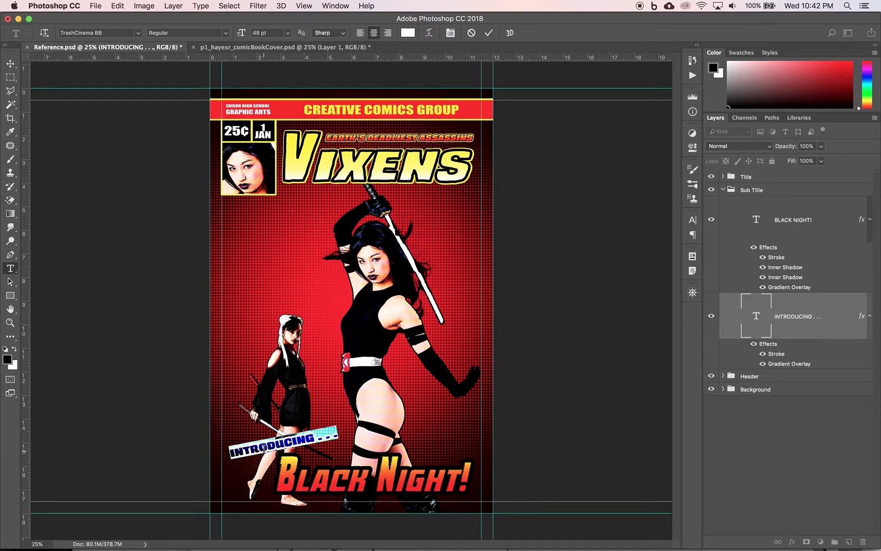
{"action": "left_click", "coordinate": [227, 49]}
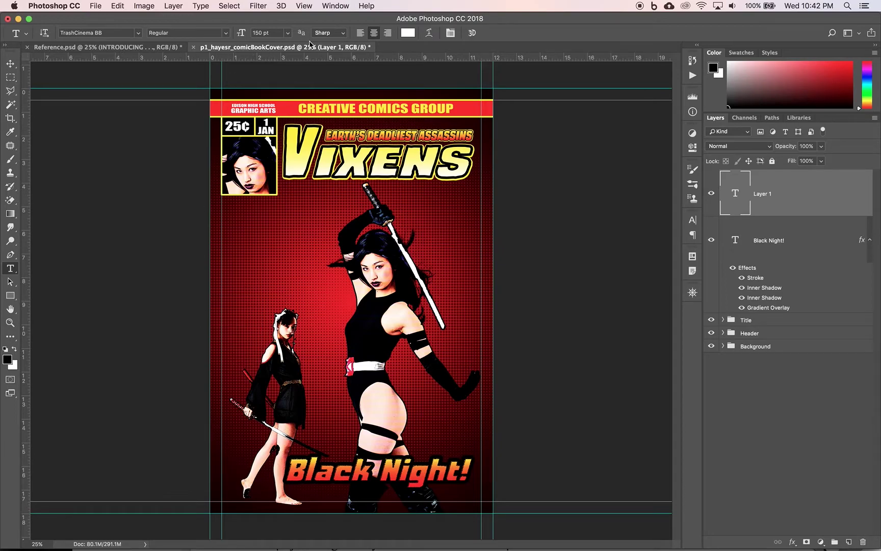
{"action": "left_click", "coordinate": [288, 32]}
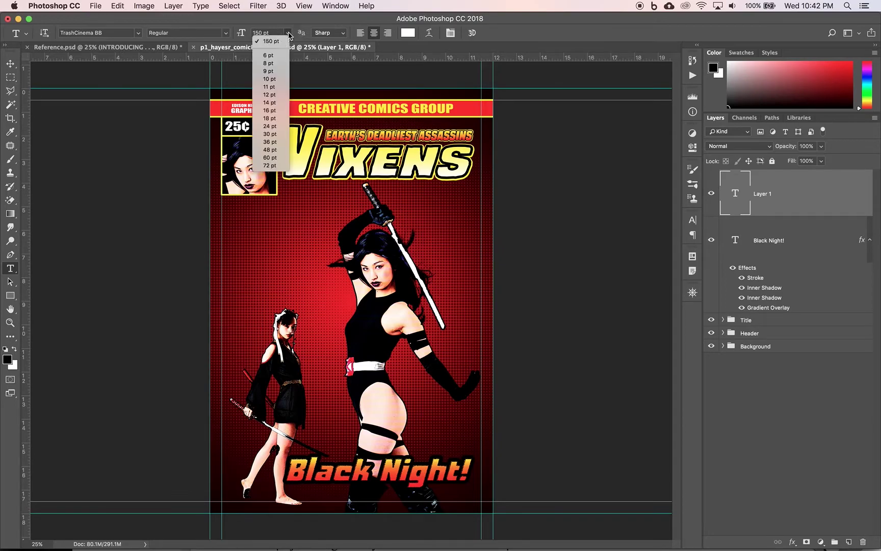
{"action": "left_click", "coordinate": [270, 149]}
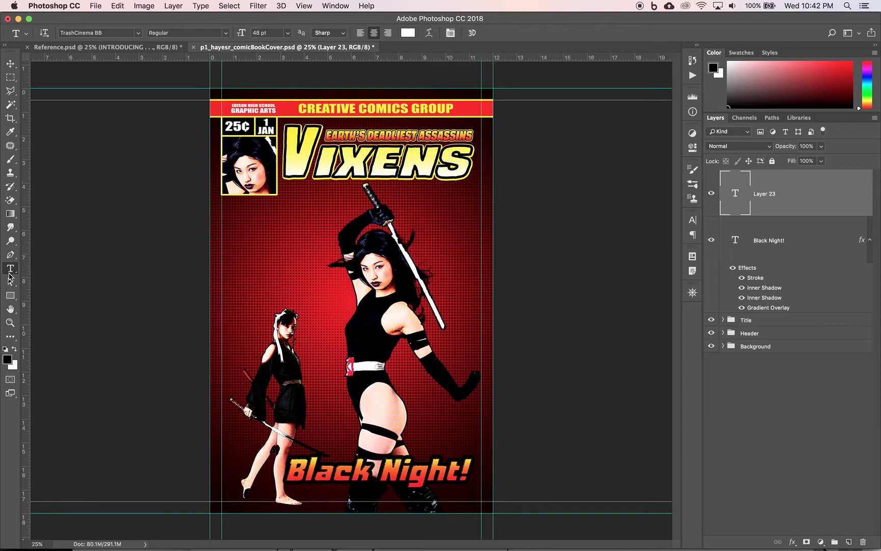
Add a text layer reading INGTRODUCING ... and move it just above the smaller figure's head
{"action": "left_click", "coordinate": [268, 240]}
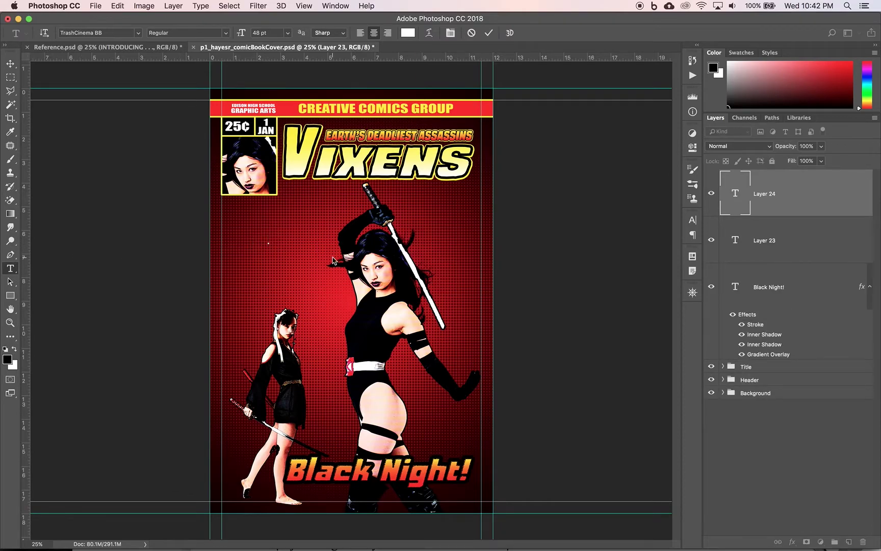
{"action": "type", "text": "INGTRODUCING"}
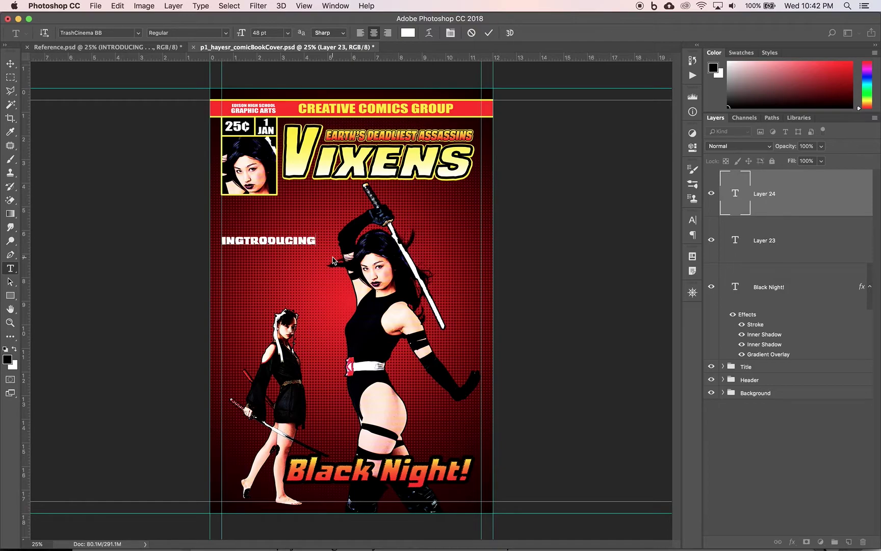
{"action": "type", "text": " ....\\"}
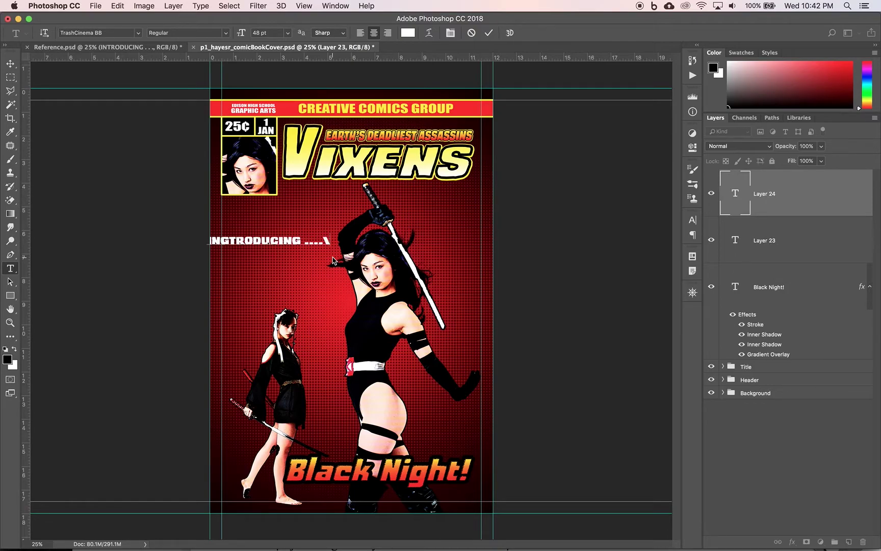
{"action": "key", "text": "BackSpace"}
{"action": "key", "text": "BackSpace"}
{"action": "left_click", "coordinate": [11, 65]}
{"action": "left_click_drag", "start_coordinate": [243, 244], "coordinate": [262, 298]}
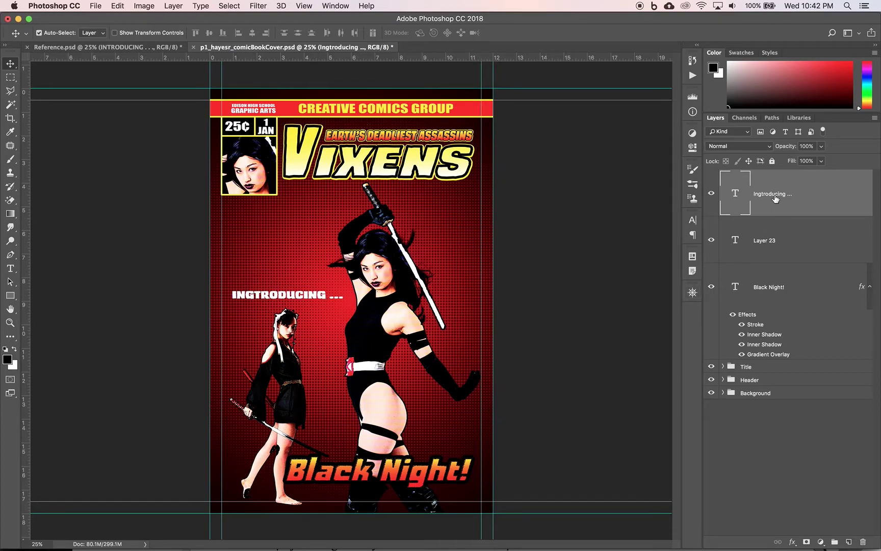
Delete the empty text layer Layer 23
{"action": "left_click", "coordinate": [765, 249]}
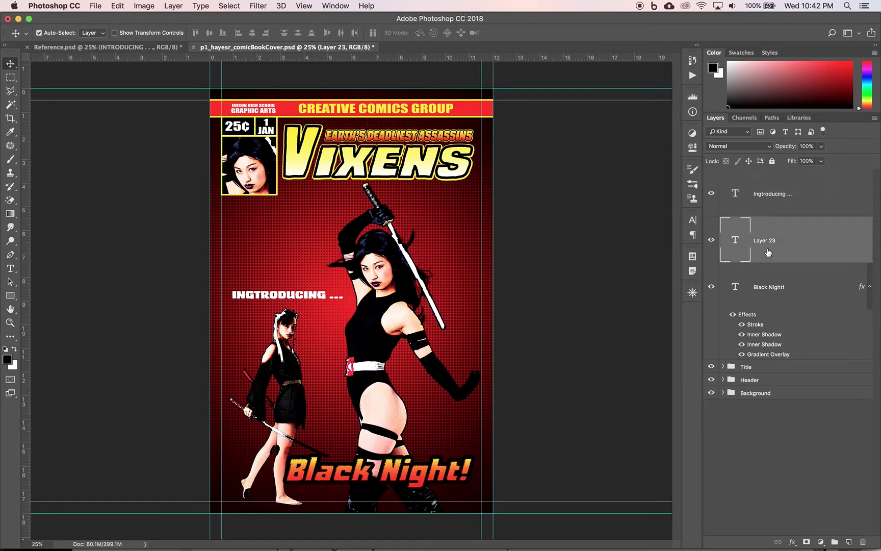
{"action": "left_click", "coordinate": [863, 542]}
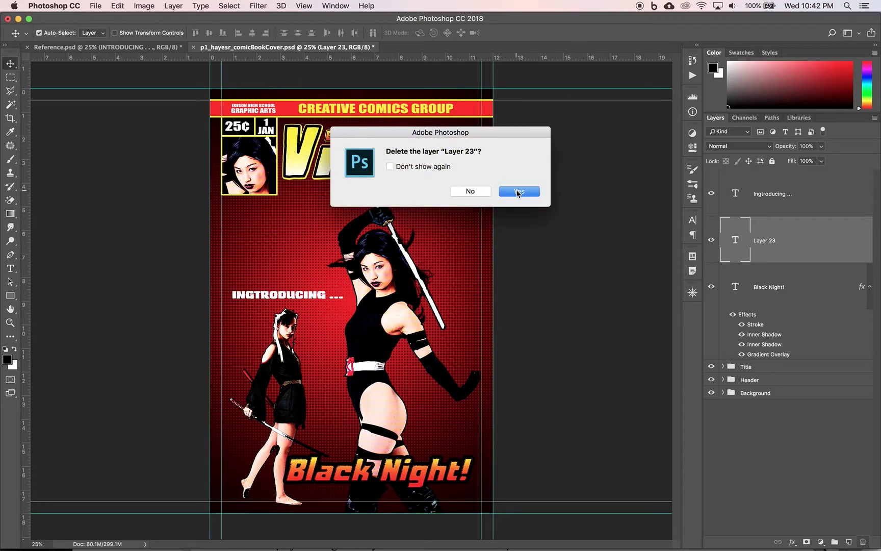
{"action": "left_click", "coordinate": [518, 192]}
Add a 24 px black outside stroke to the Ingtroducing ... text layer
{"action": "left_click", "coordinate": [818, 194]}
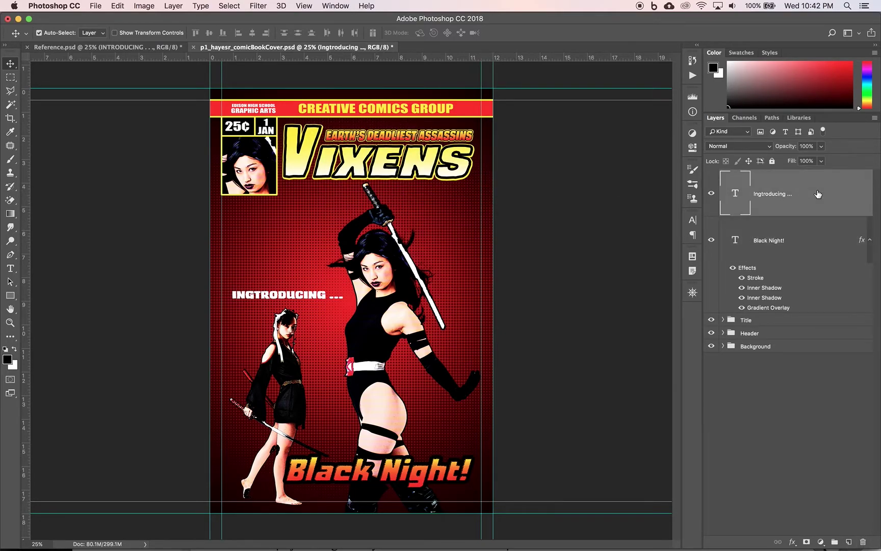
{"action": "double_click", "coordinate": [818, 193]}
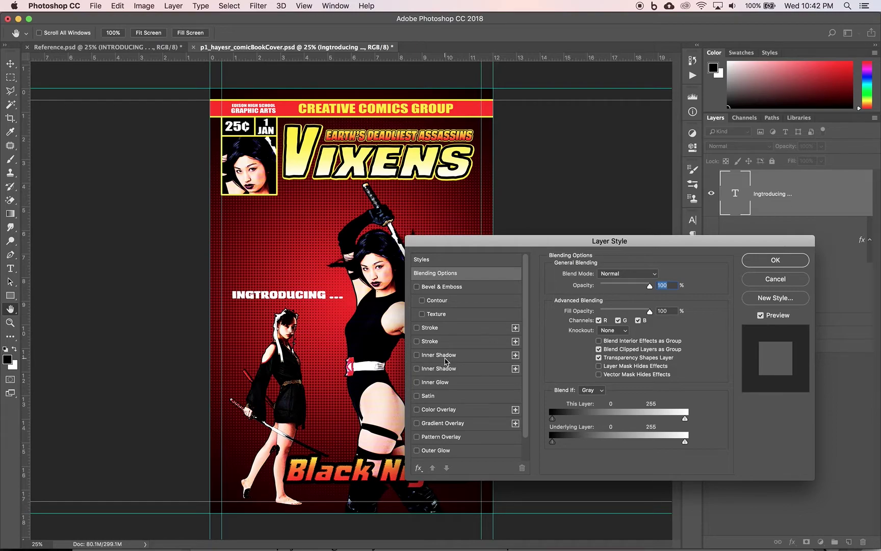
{"action": "left_click", "coordinate": [430, 329]}
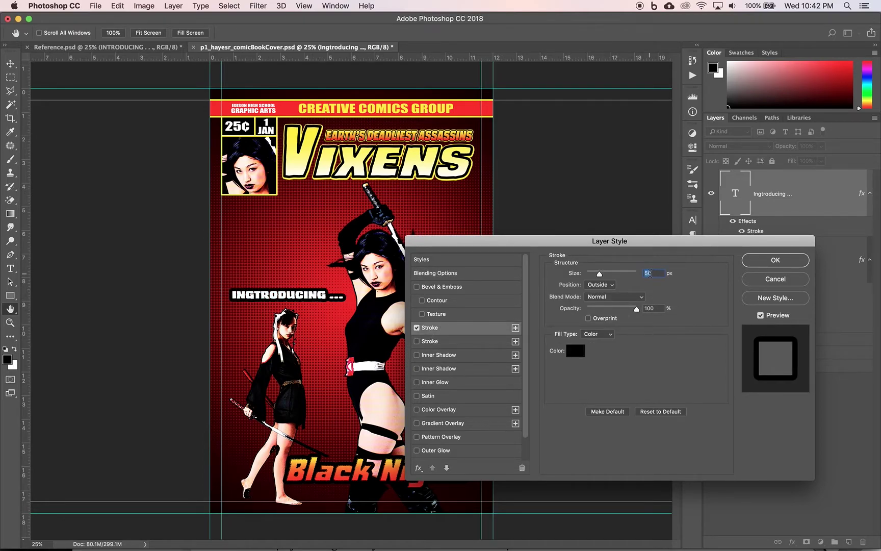
{"action": "type", "text": "24"}
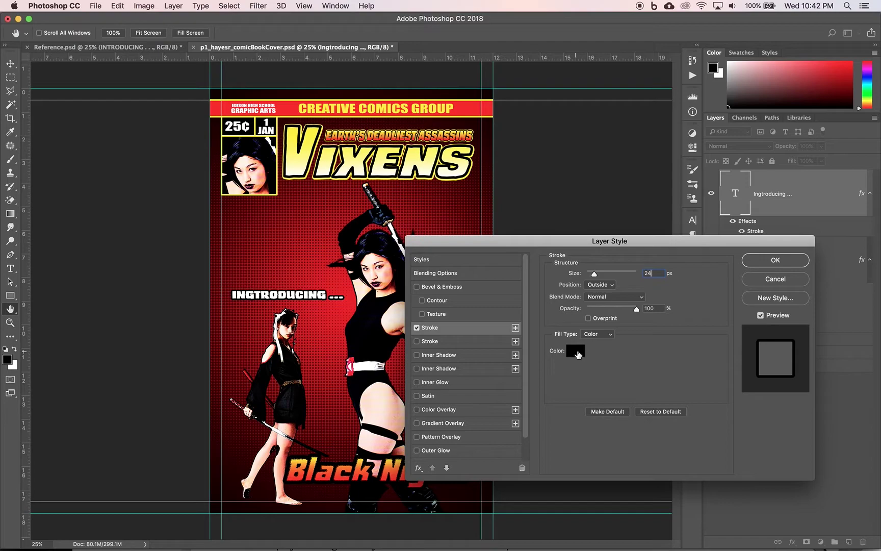
Add a gradient overlay to the Ingtroducing ... text, change its red stop to white (ffffff), and apply the layer style
{"action": "scroll", "coordinate": [469, 413], "scroll_direction": "down", "scroll_amount": 2}
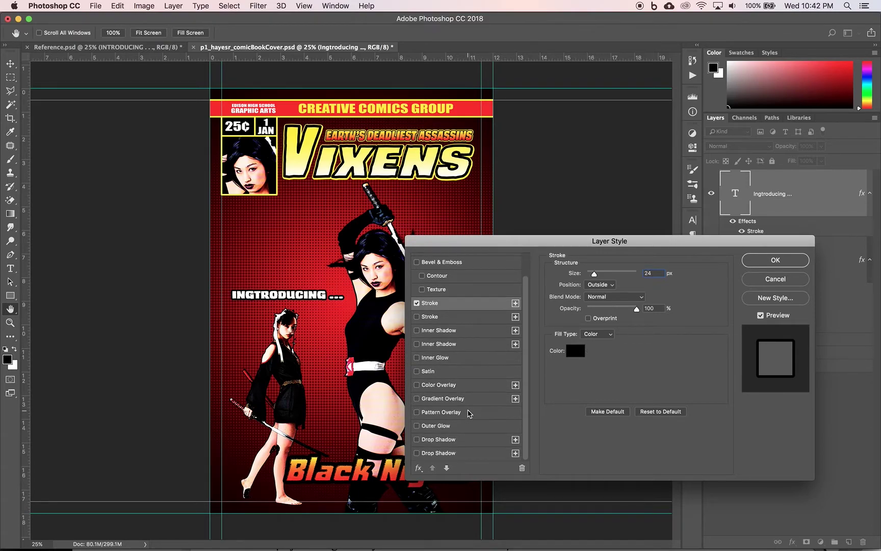
{"action": "left_click", "coordinate": [442, 399]}
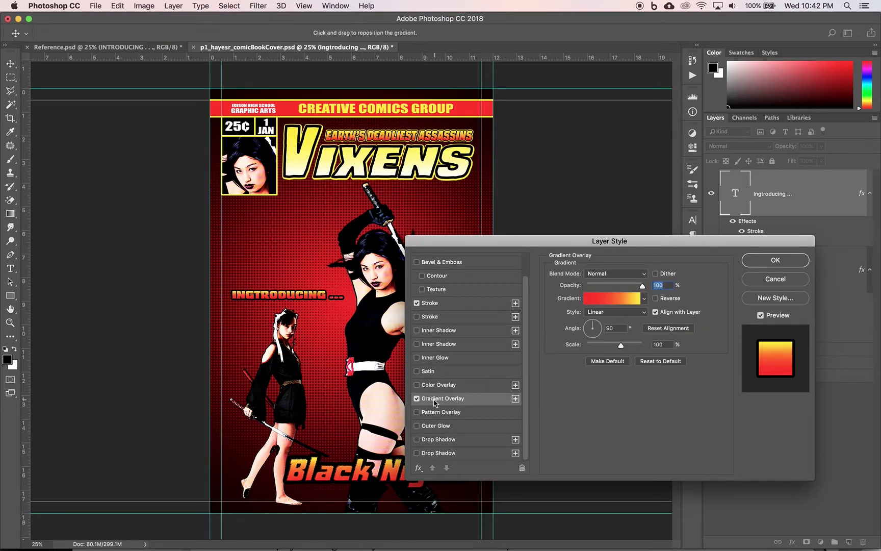
{"action": "left_click", "coordinate": [603, 296]}
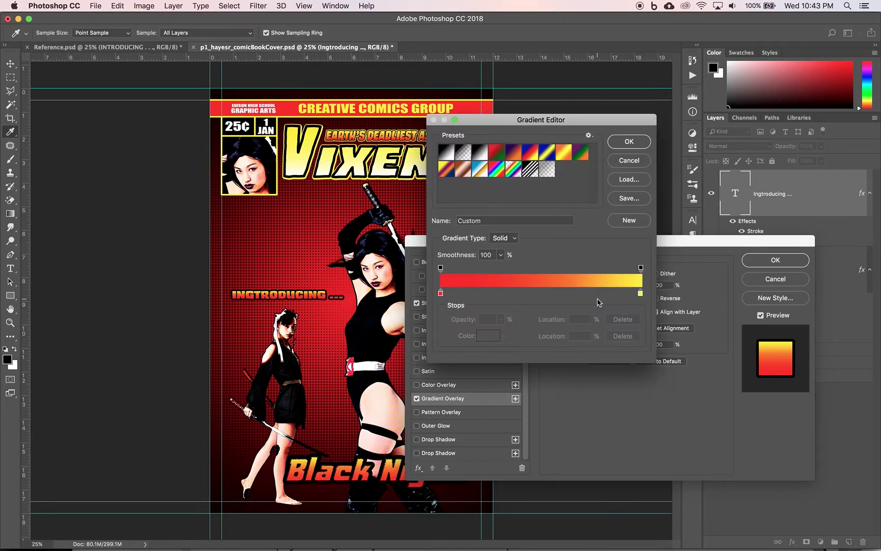
{"action": "left_click", "coordinate": [440, 293]}
{"action": "double_click", "coordinate": [440, 295]}
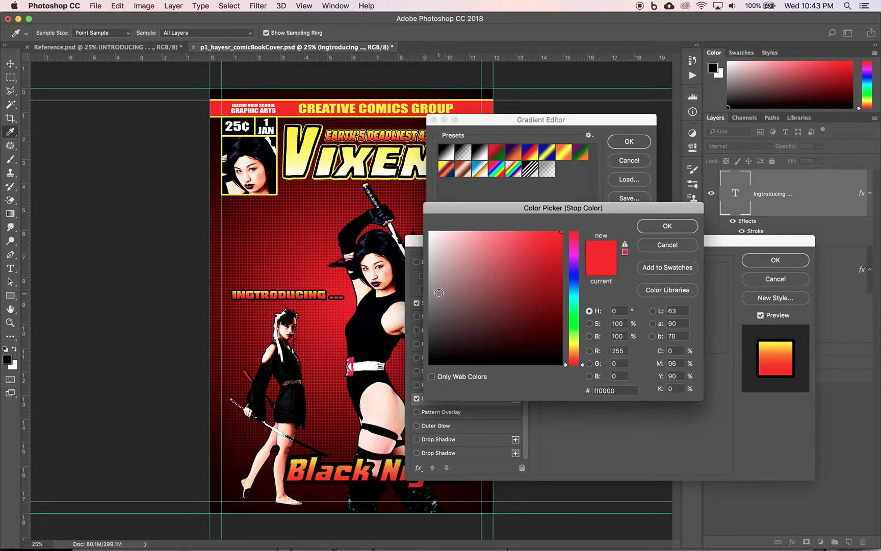
{"action": "left_click_drag", "start_coordinate": [437, 236], "coordinate": [401, 204]}
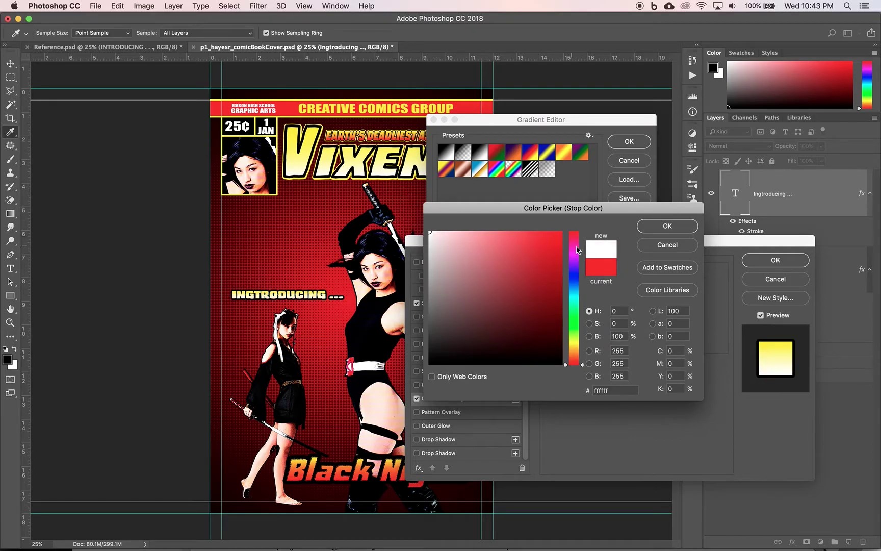
{"action": "left_click", "coordinate": [667, 226]}
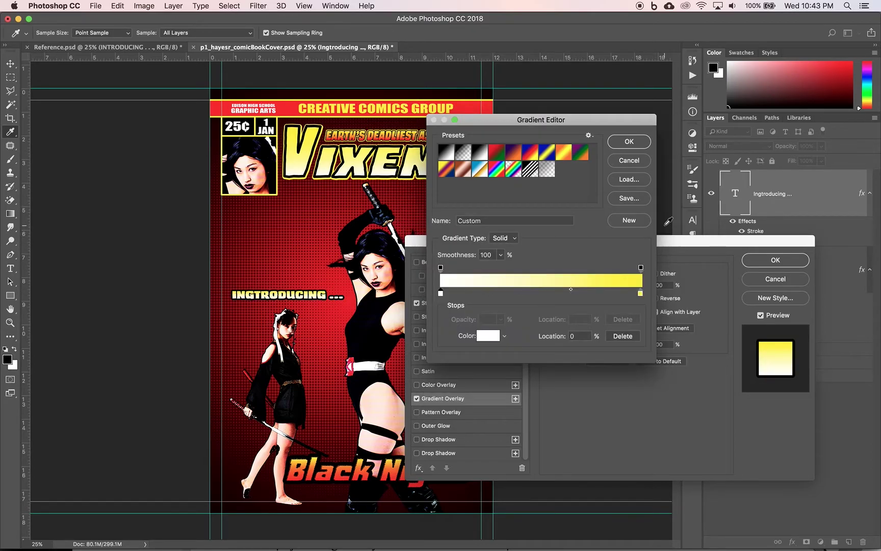
{"action": "left_click", "coordinate": [630, 144]}
{"action": "left_click", "coordinate": [763, 265]}
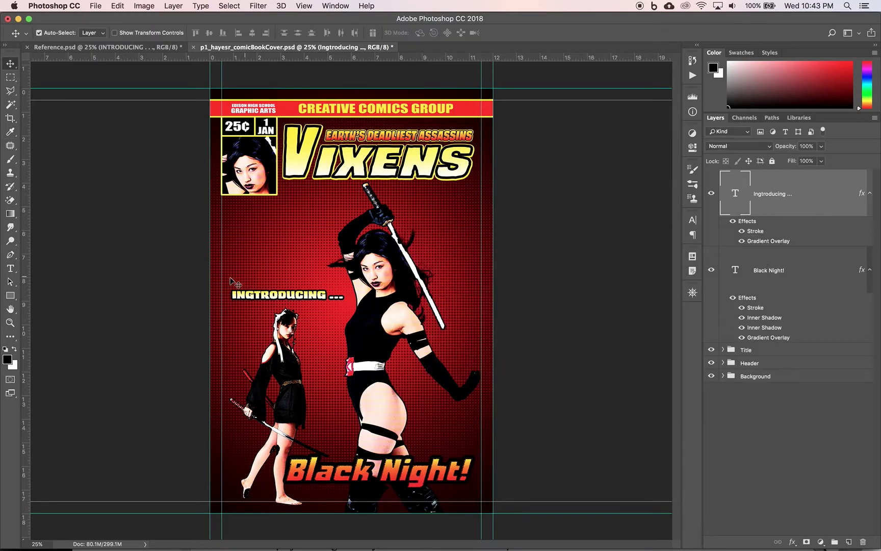
Correct the text's spelling to INTRODUCING ... and move it over the smaller figure's legs, just above the start of Black Night!
{"action": "left_click", "coordinate": [10, 268]}
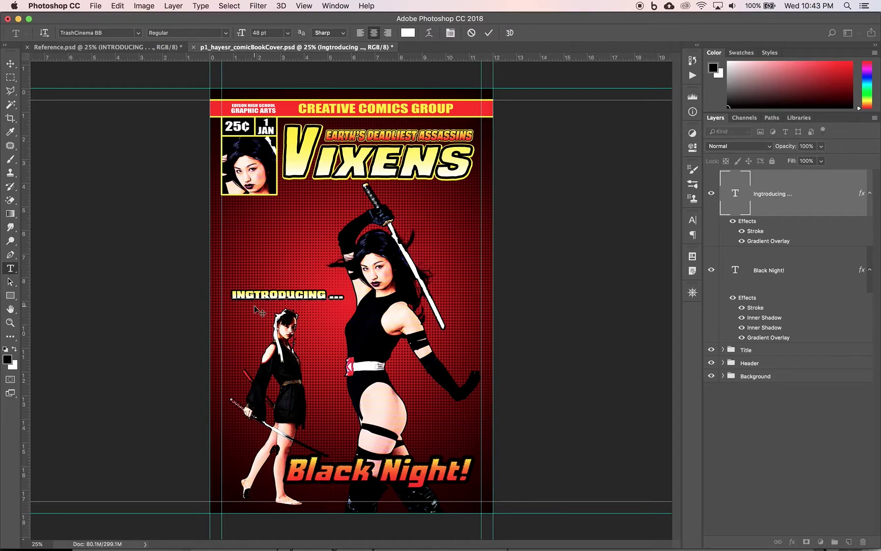
{"action": "left_click", "coordinate": [10, 65]}
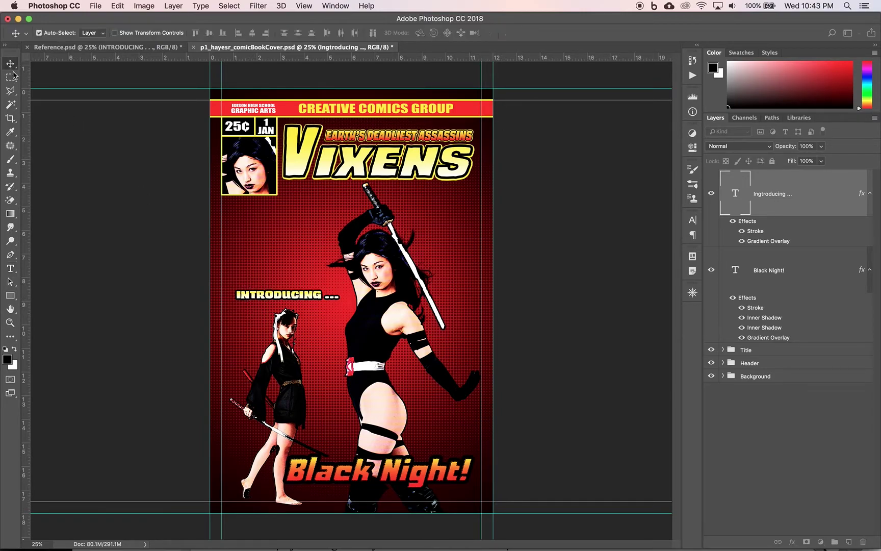
{"action": "left_click_drag", "start_coordinate": [265, 301], "coordinate": [259, 447]}
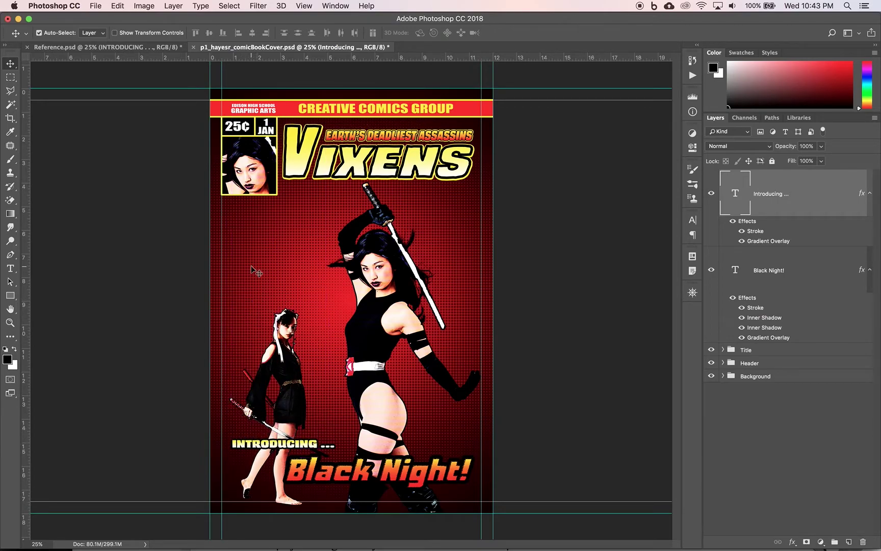
Following Reference.psd, group the Introducing ... and Black Night! layers as Sub Title and save the comic cover file
{"action": "left_click", "coordinate": [121, 49]}
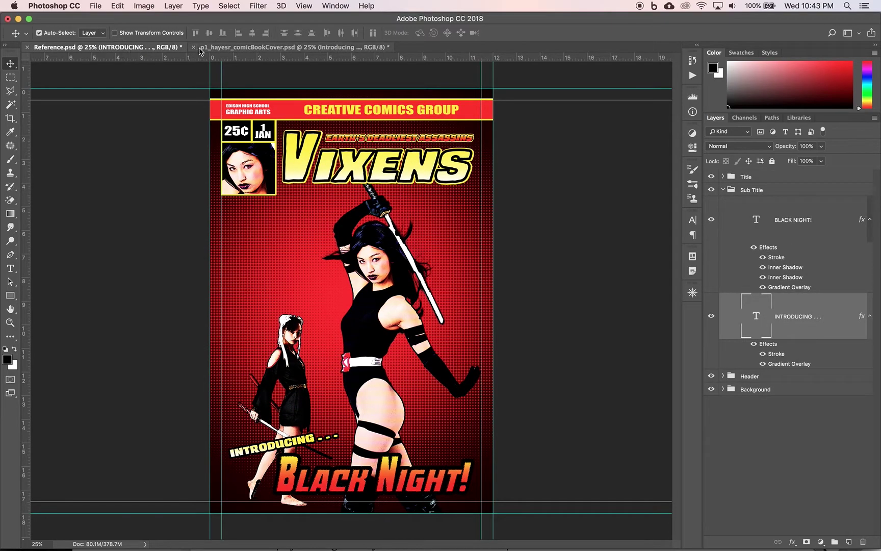
{"action": "left_click", "coordinate": [245, 48]}
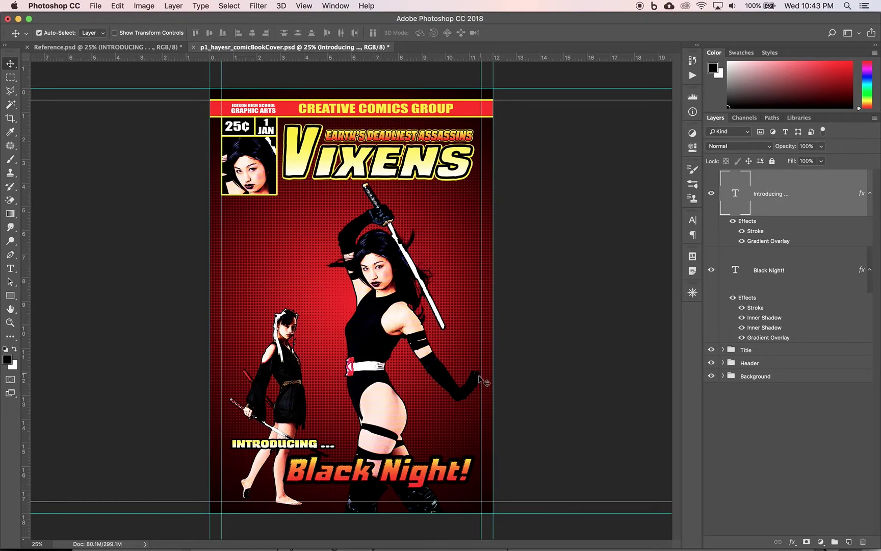
{"action": "left_click", "coordinate": [800, 290], "text": "shift"}
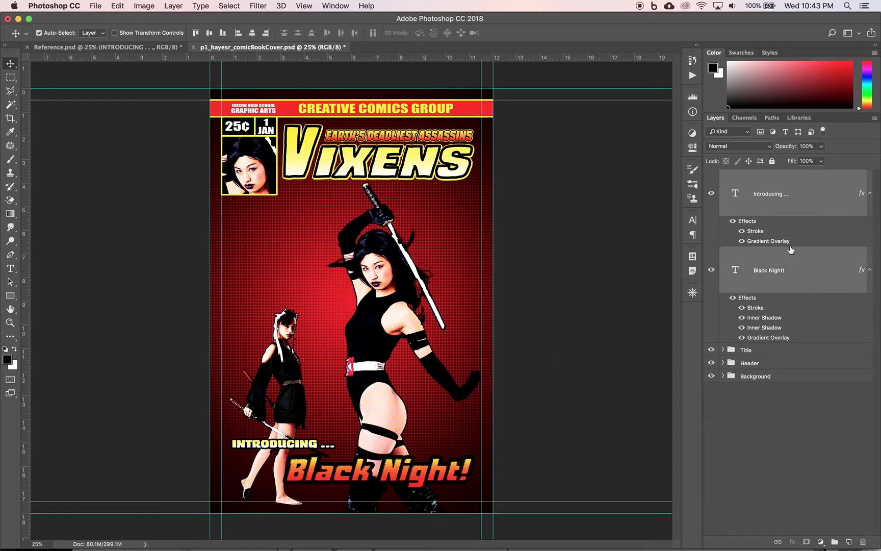
{"action": "left_click", "coordinate": [835, 542]}
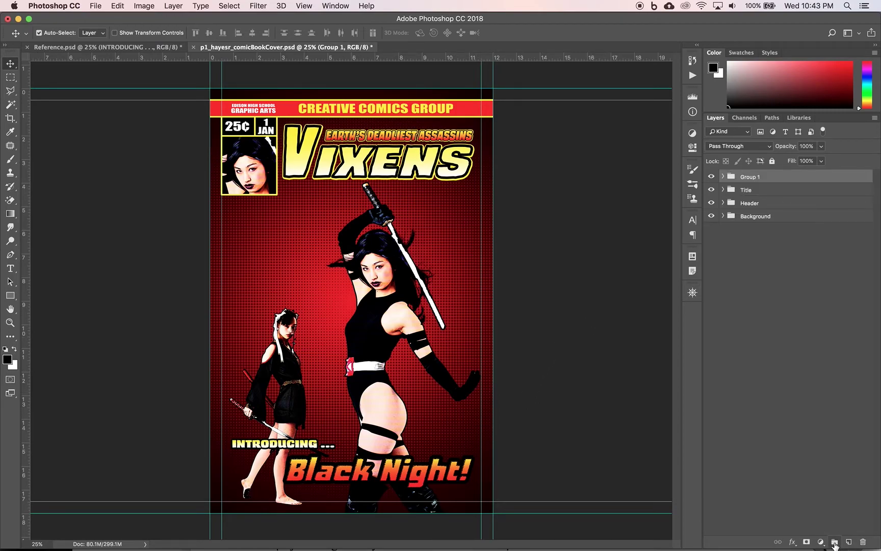
{"action": "double_click", "coordinate": [753, 177]}
{"action": "type", "text": "Sub Title"}
{"action": "key", "text": "Return"}
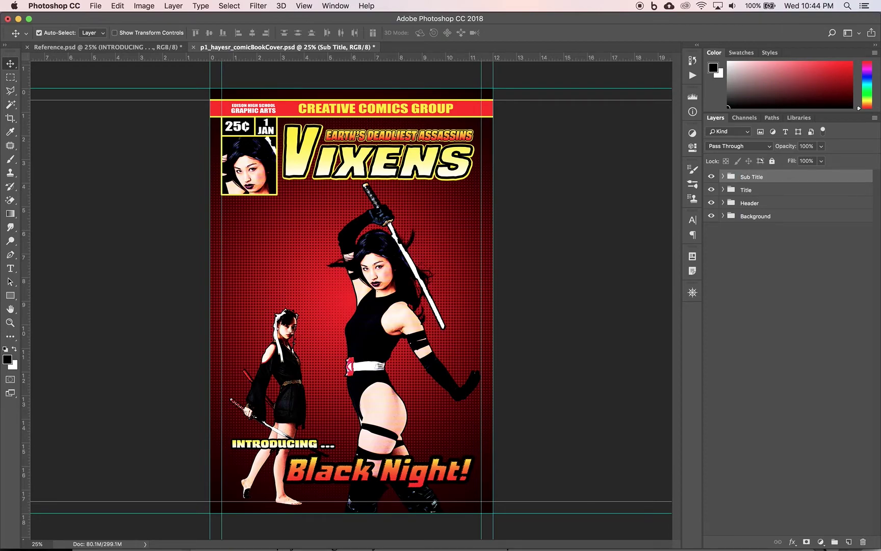
{"action": "key", "text": "super+s"}
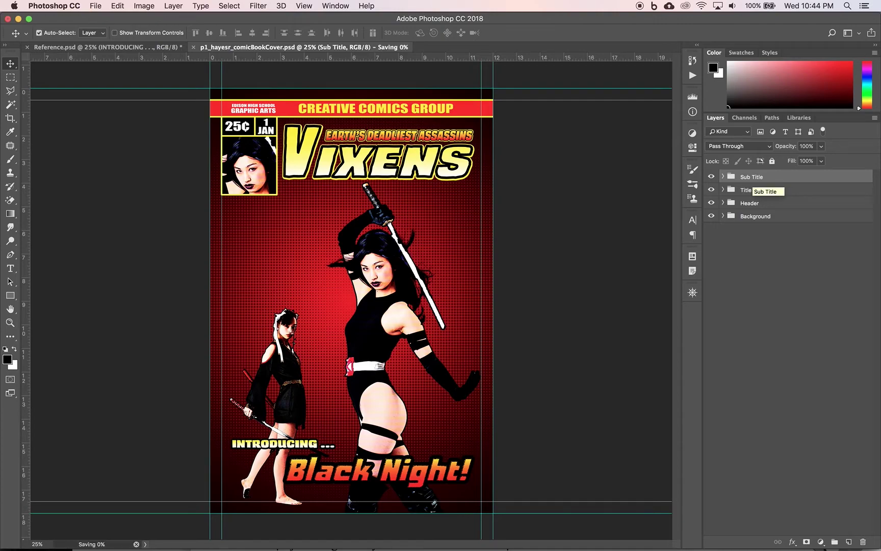